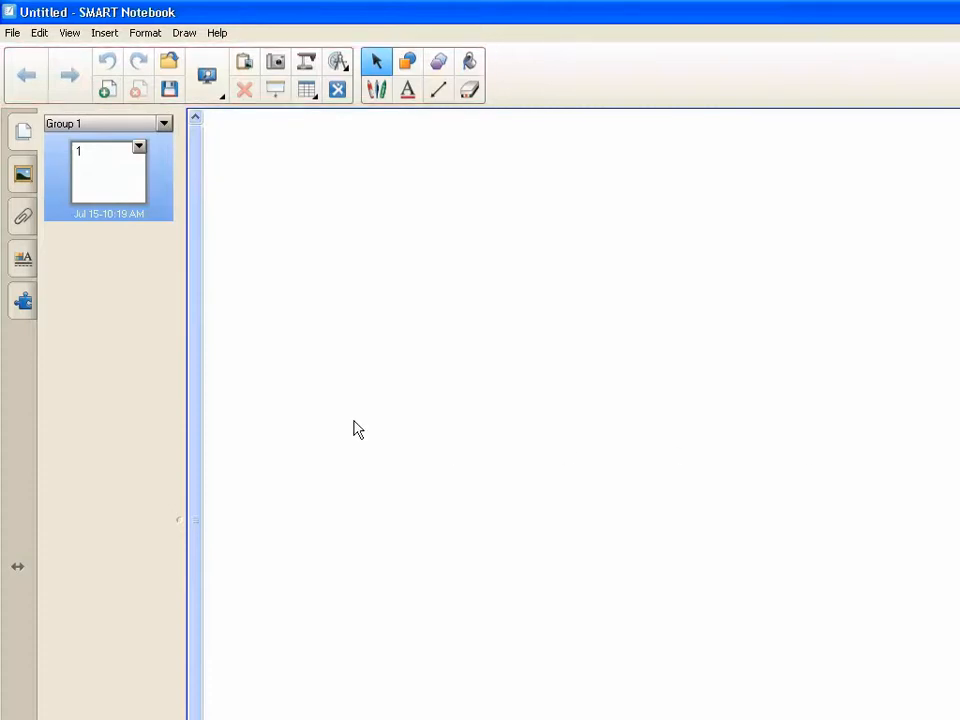
left_click(223, 100)
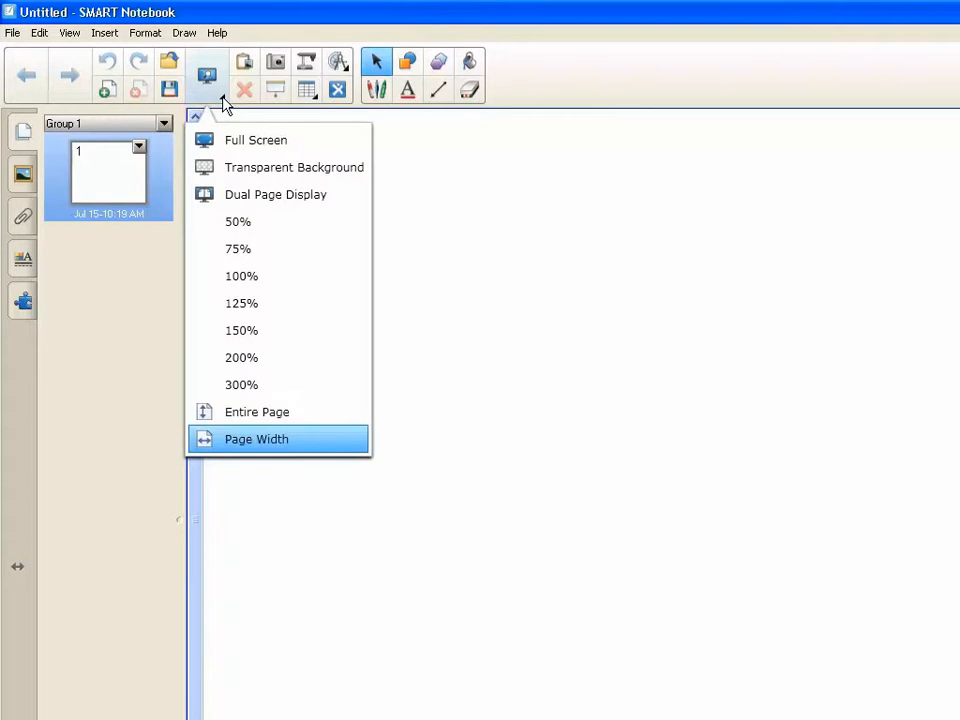
left_click(515, 262)
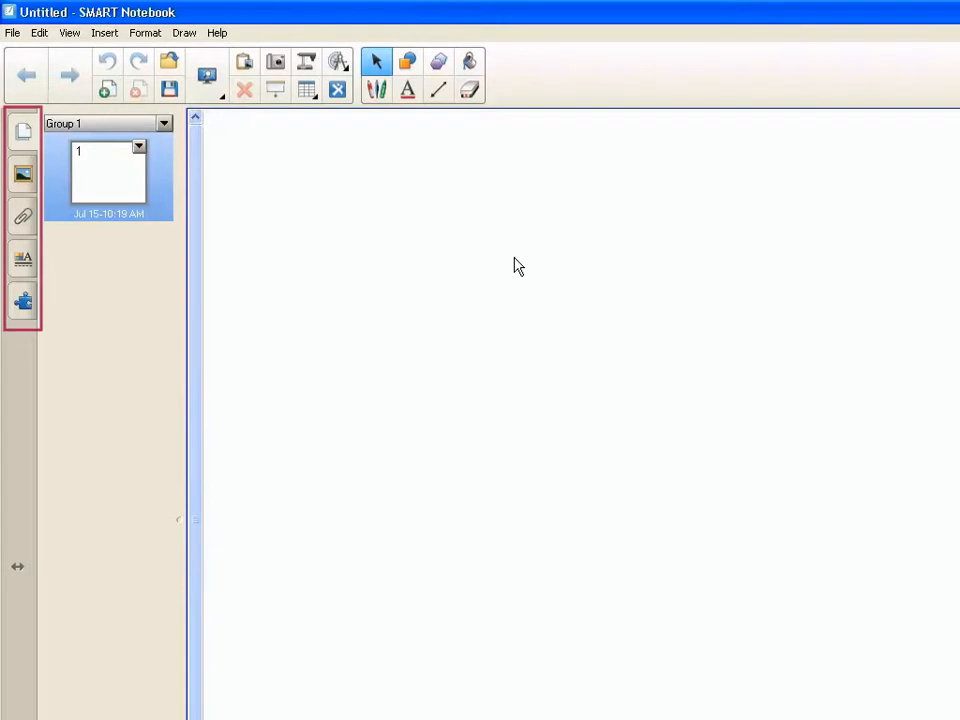
Paste the copied painting of the two robed philosophers onto page 1 and insert a blank page after it.
key("ctrl+v")
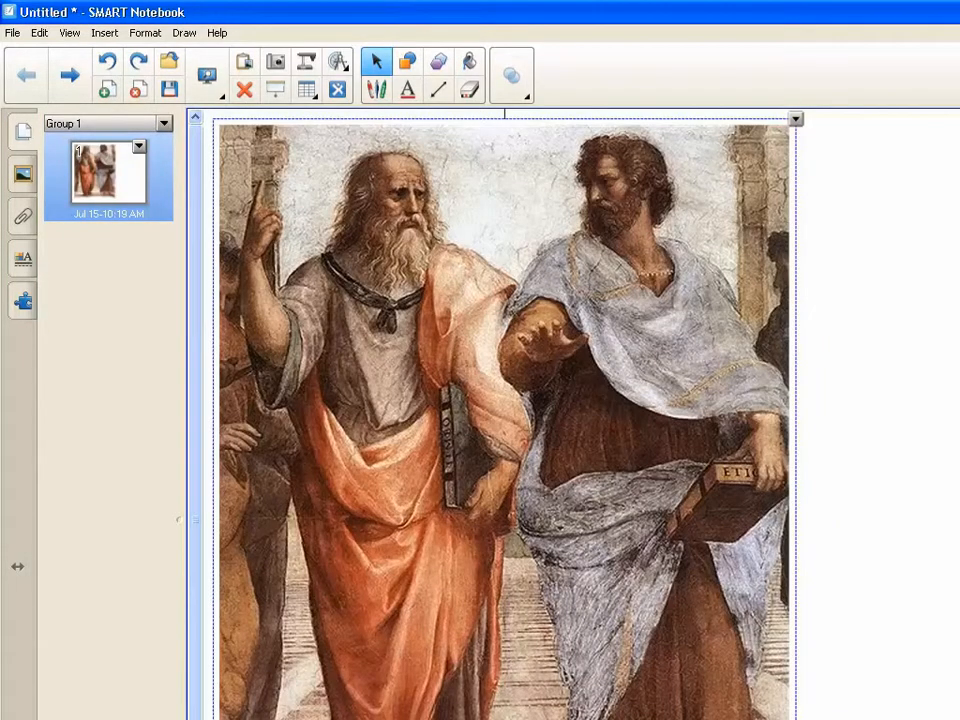
left_click(139, 148)
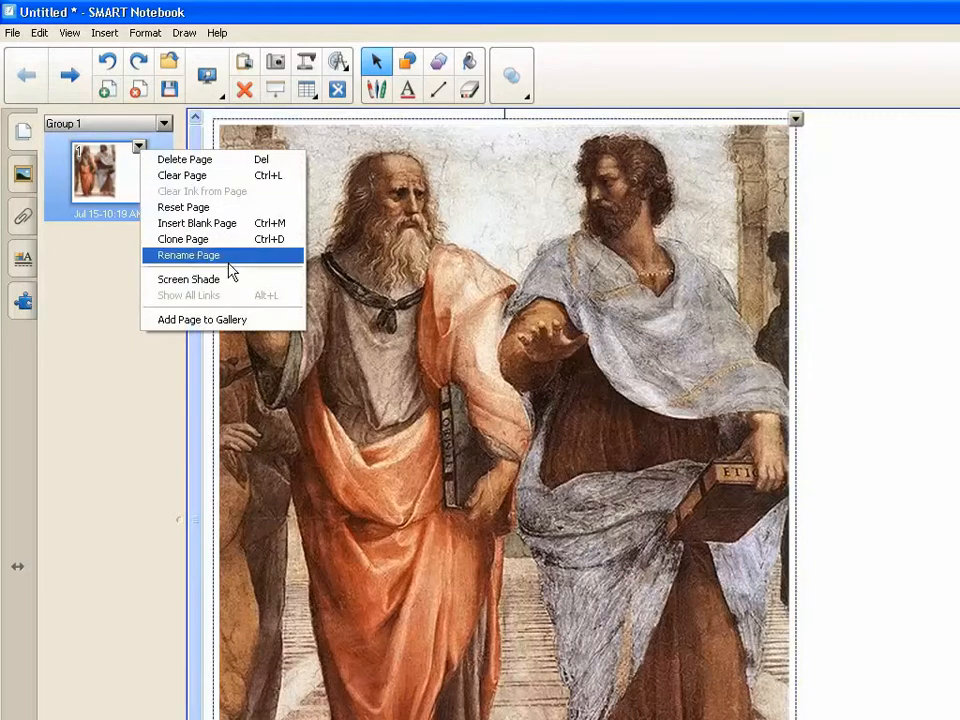
left_click(229, 225)
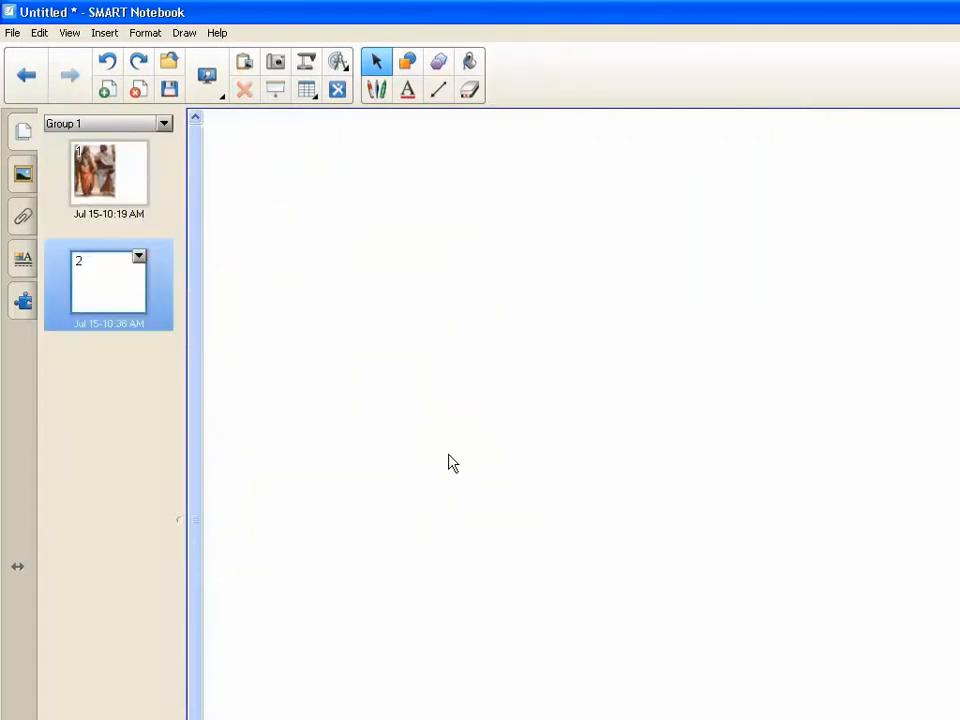
Return to the page with the painting and move it below the blank second page.
left_click(121, 188)
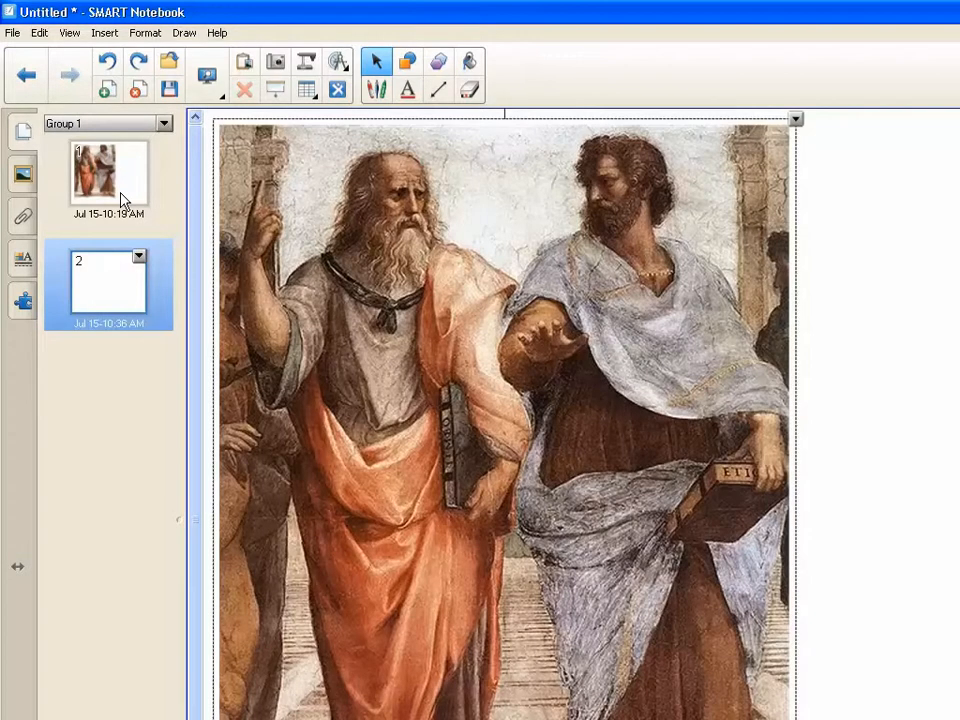
left_click_drag(118, 188, 120, 328)
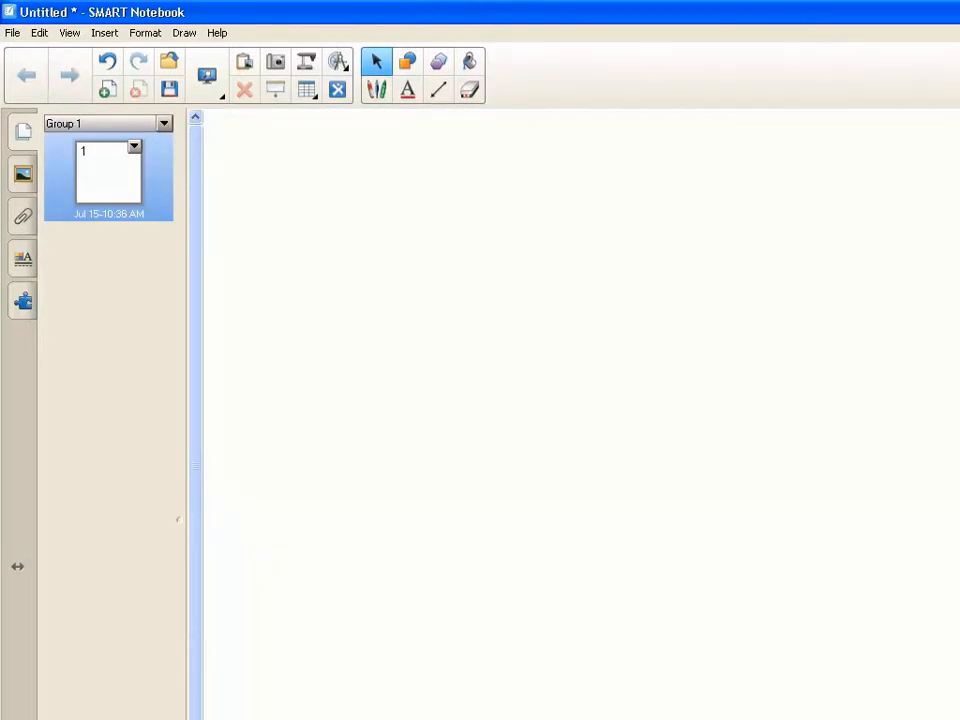
Browse the Gallery Essentials collection down to the Art folder within Arts.
left_click(26, 181)
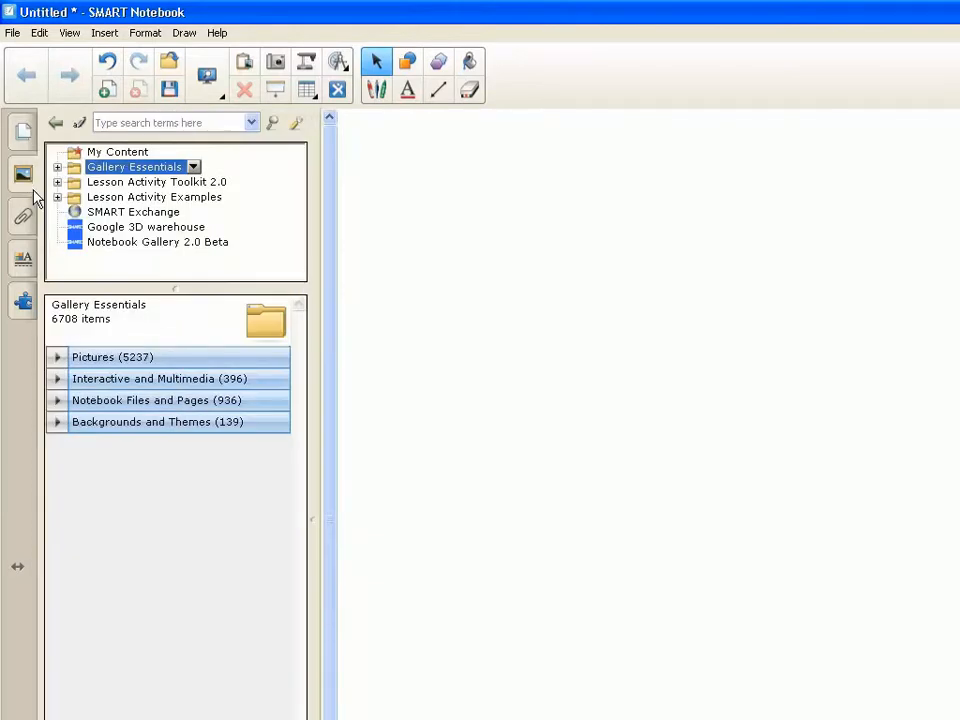
left_click(58, 169)
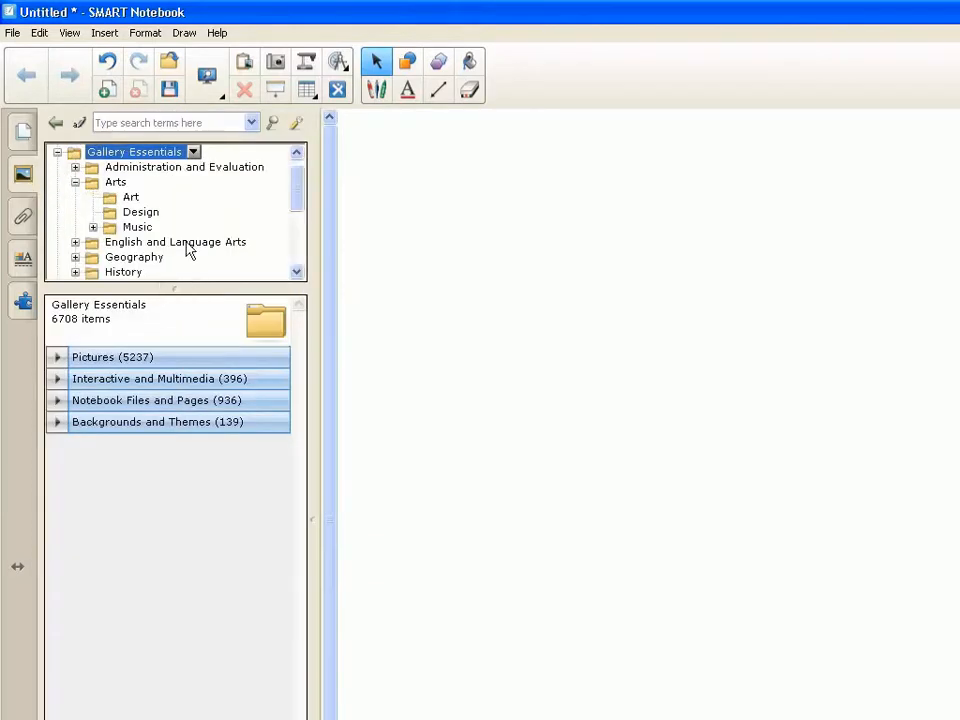
left_click(130, 199)
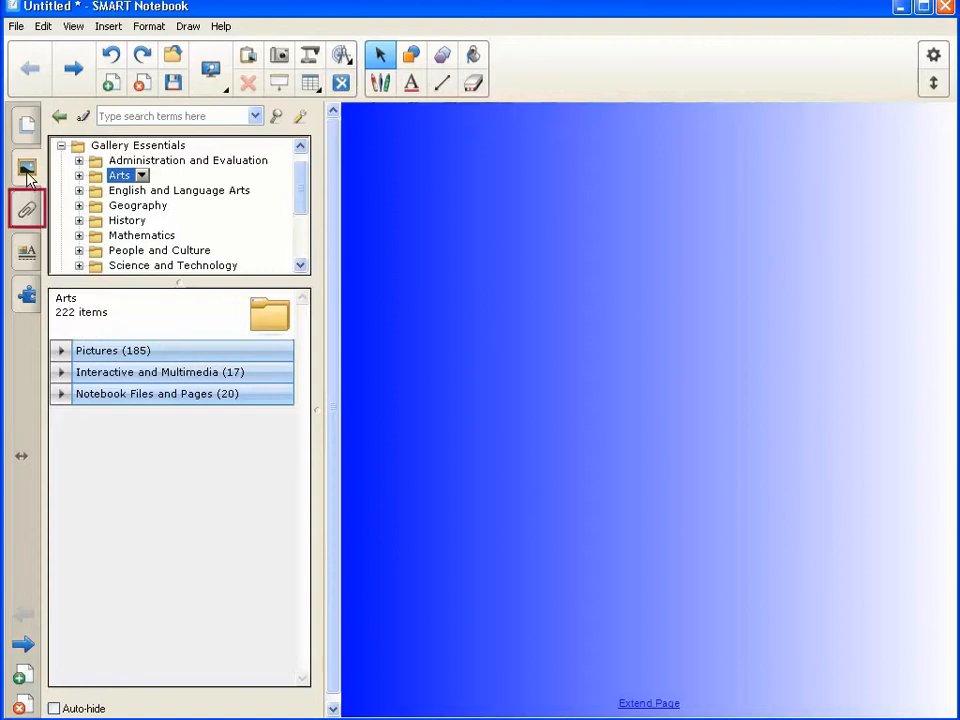
Show the attachments list, switch to the image folder window, and place the pictures goose through lincolnMemorial on the page.
left_click(26, 209)
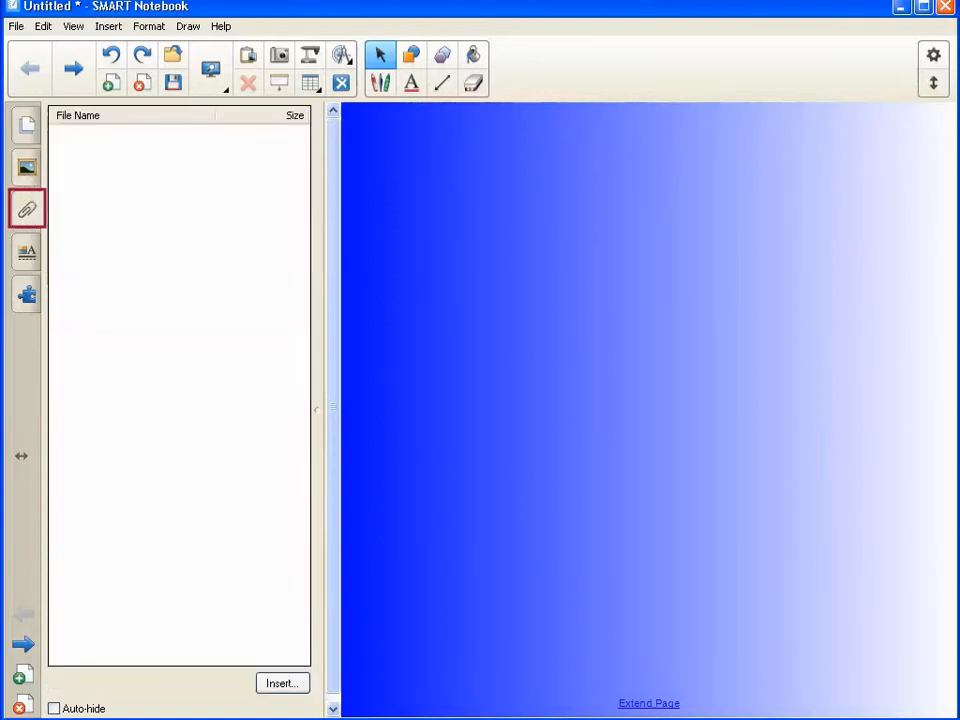
key("alt+Tab")
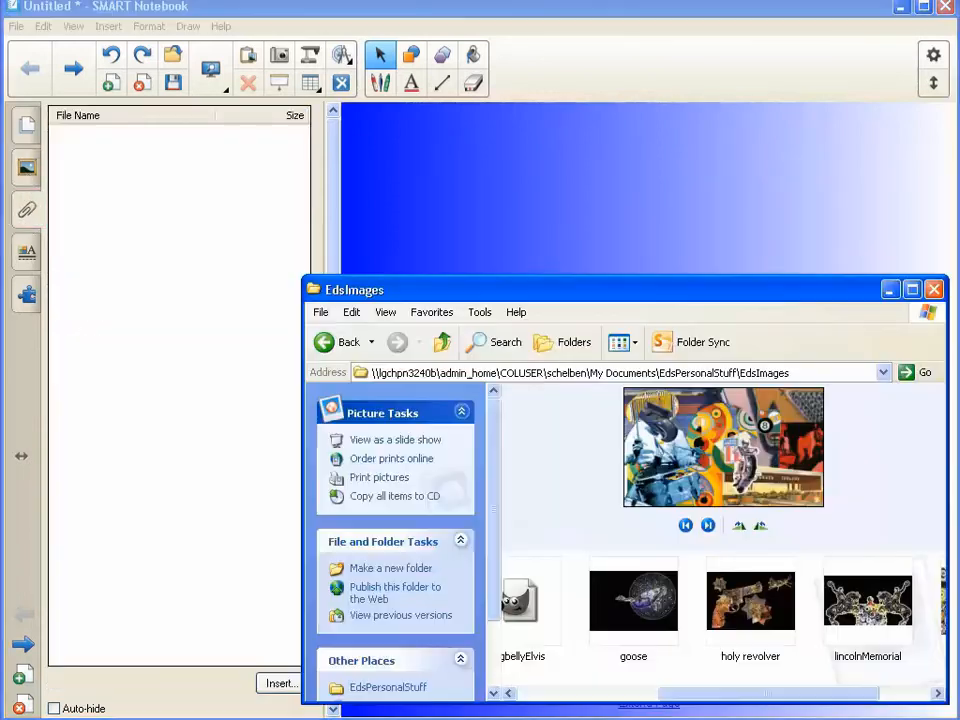
left_click(594, 632)
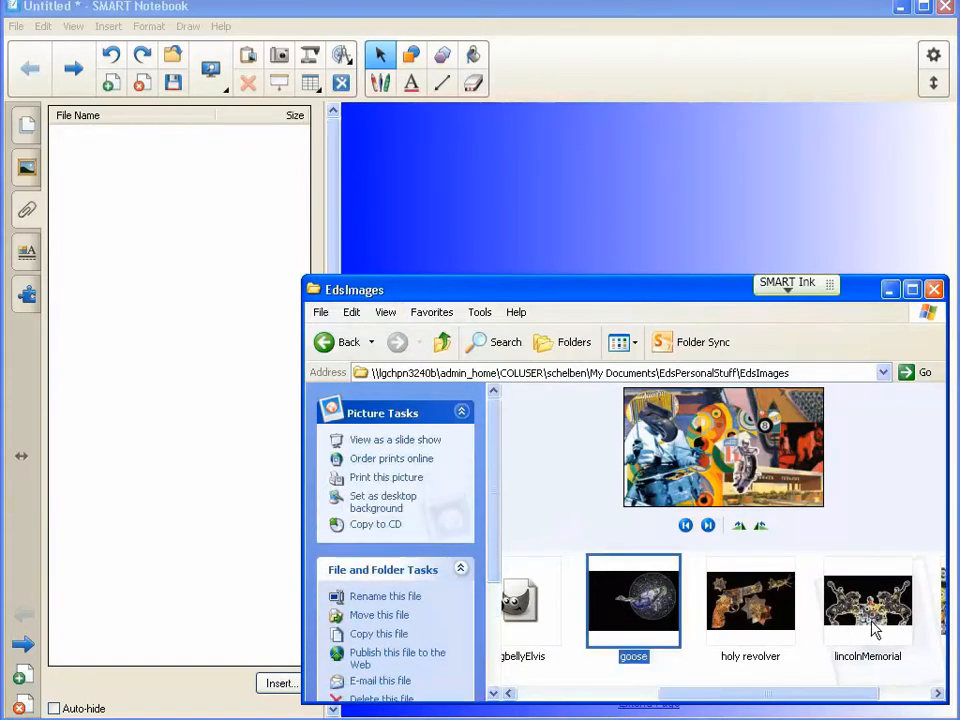
left_click(823, 620, "shift")
left_click_drag(823, 620, 662, 210)
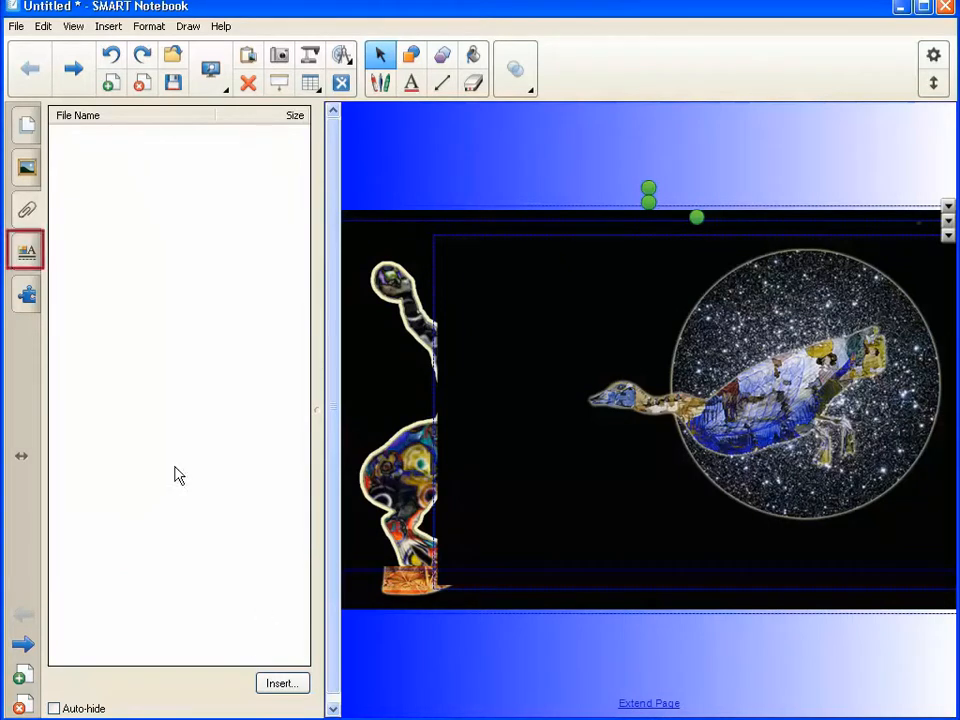
Review the Page Recording, Object Animation and Fill Effects properties for the placed images, and open the add-ons.
left_click(27, 255)
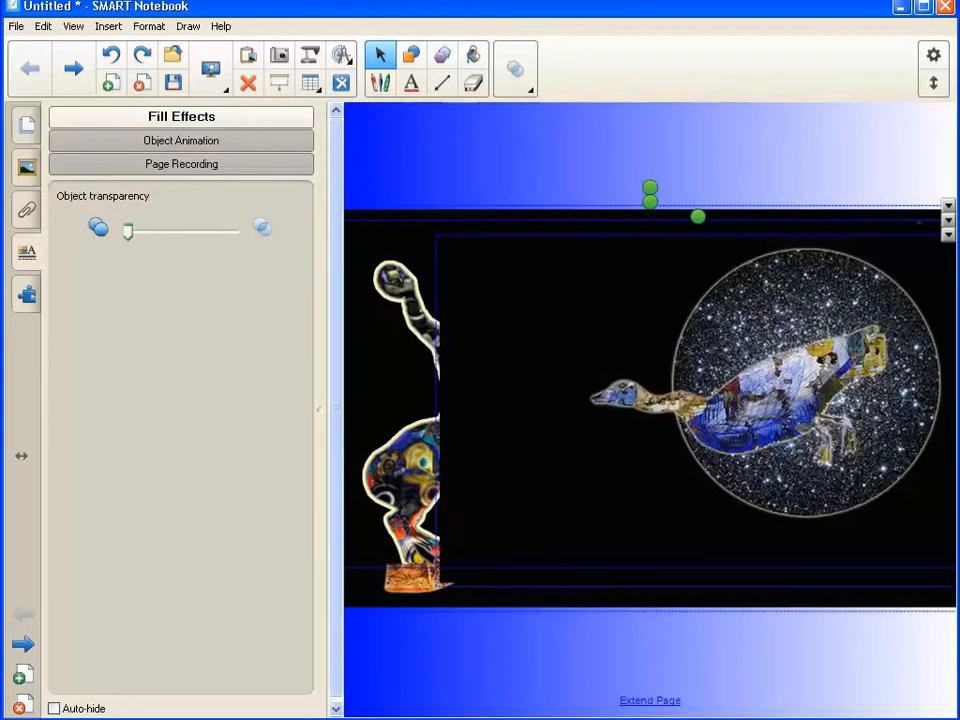
left_click(176, 165)
left_click(176, 141)
left_click(178, 125)
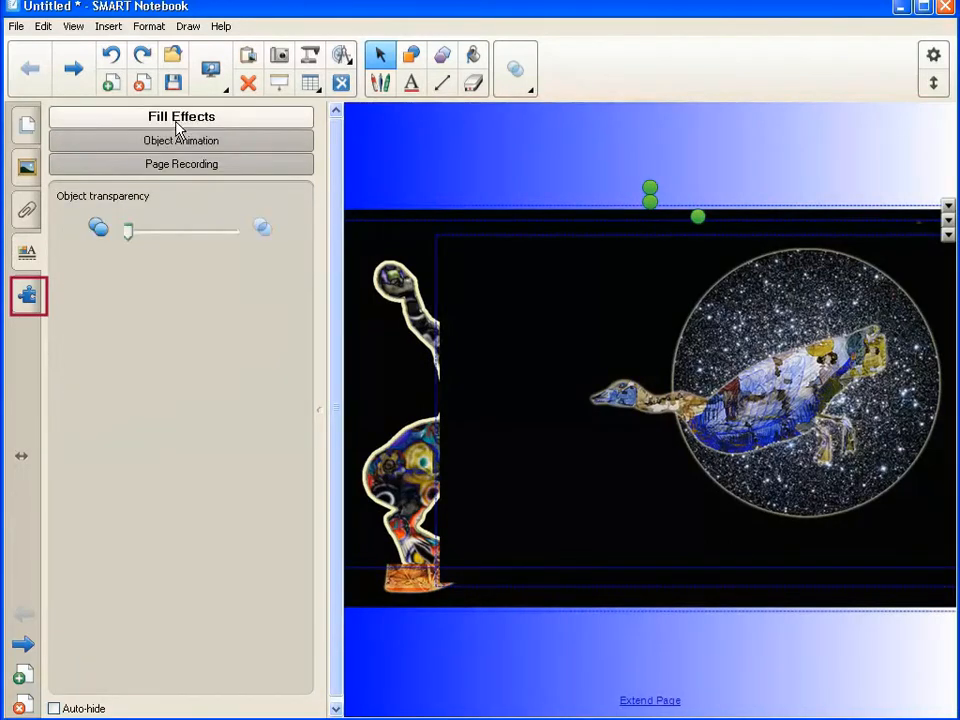
left_click(27, 297)
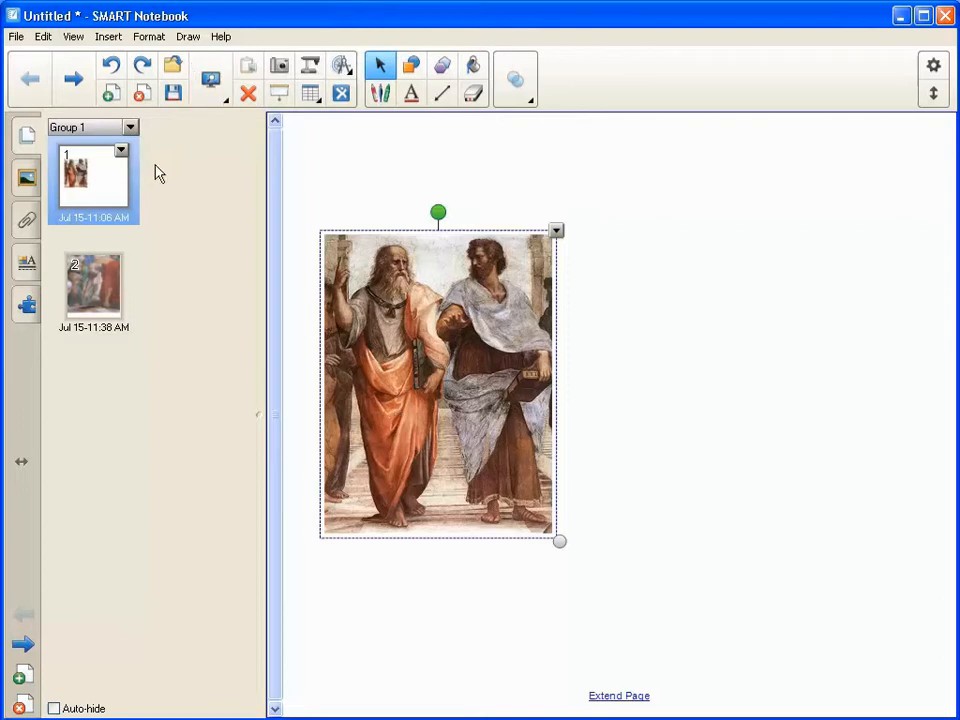
View page 1 in Full Screen mode and return to the normal view.
left_click(228, 105)
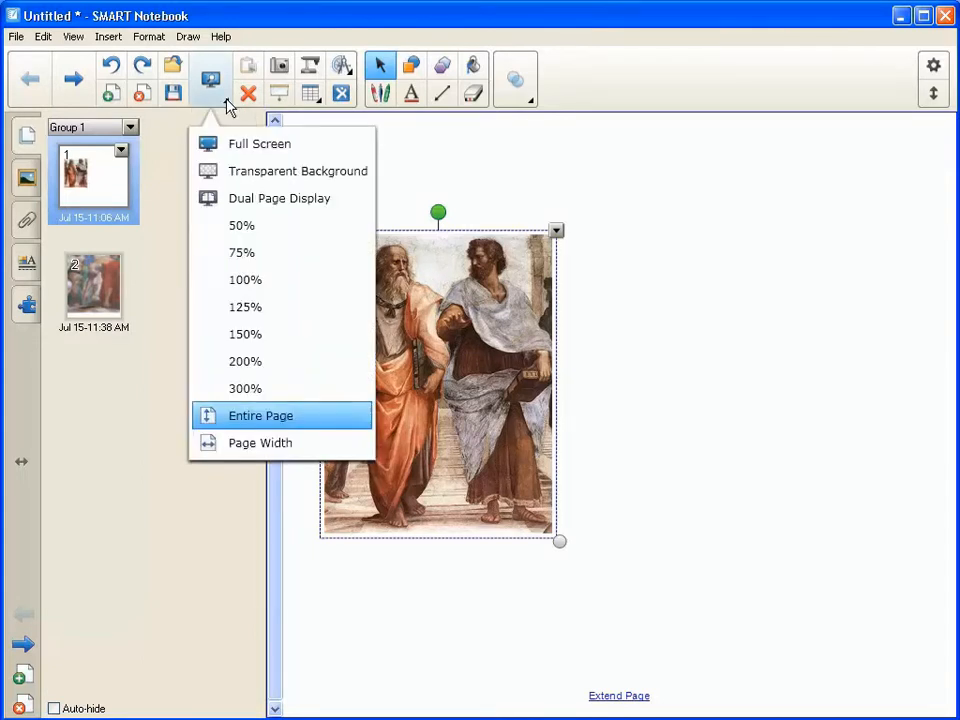
left_click(262, 147)
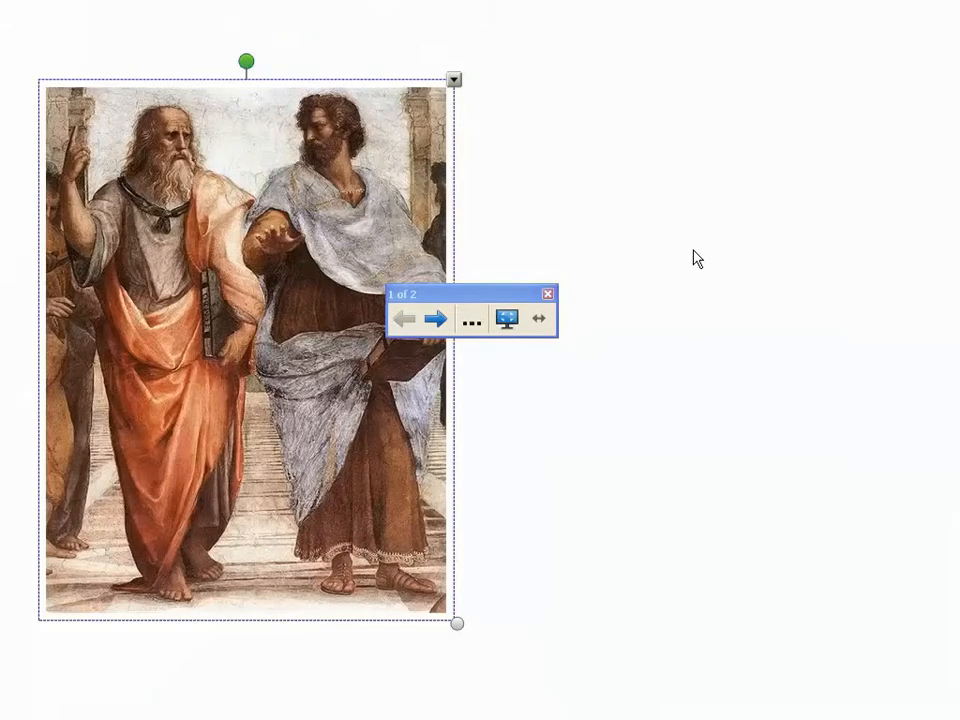
left_click(507, 319)
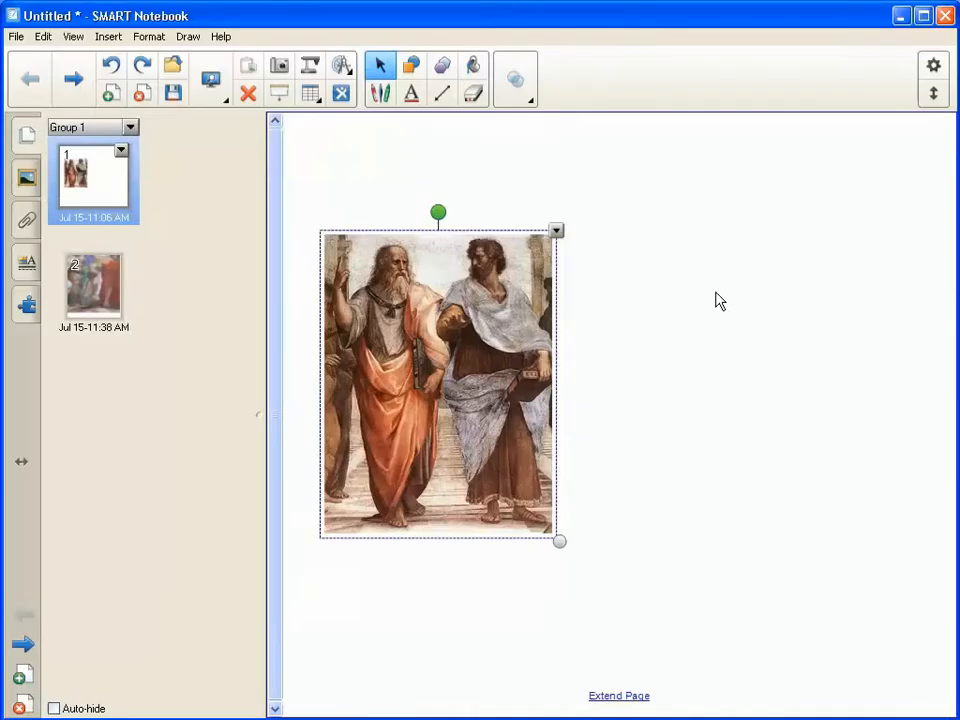
View the page with Transparent Background, minimize the folder window behind it, and return to the normal view.
left_click(227, 101)
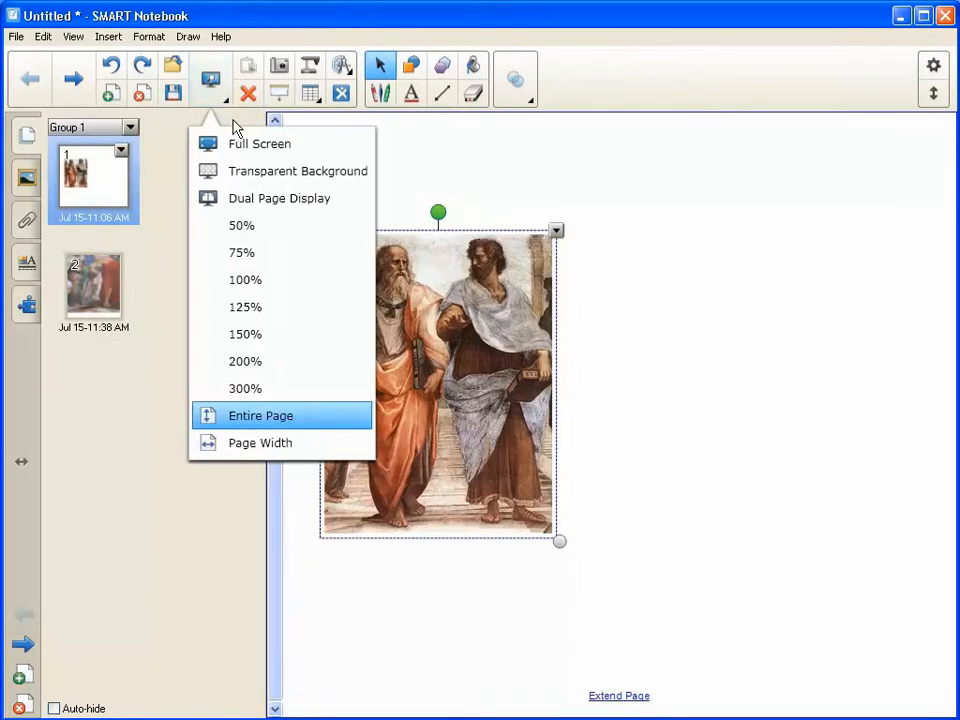
left_click(263, 178)
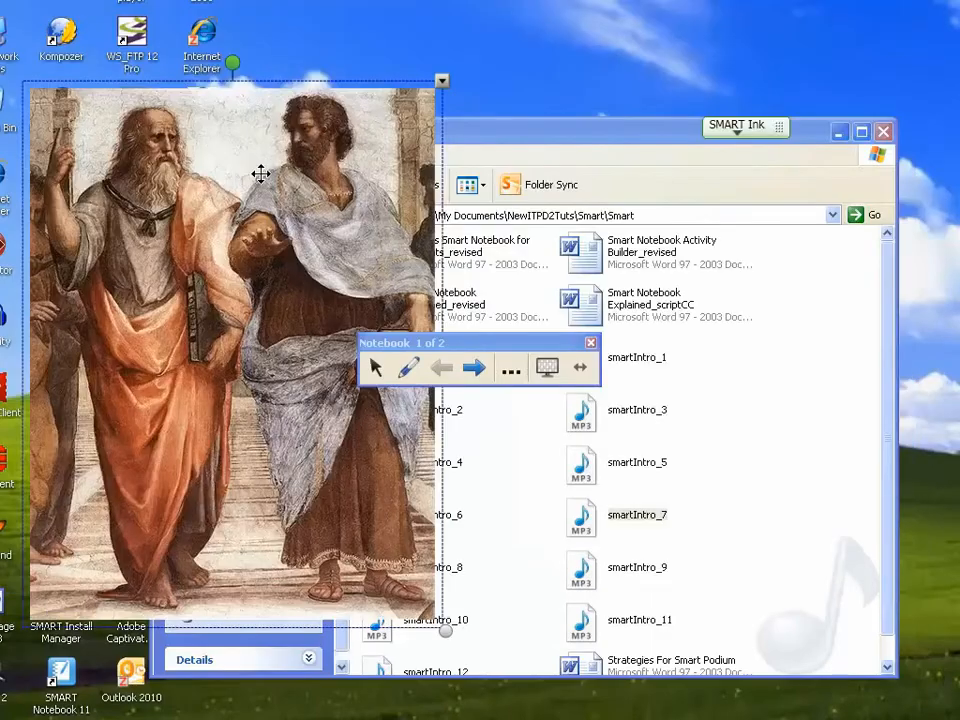
left_click(838, 132)
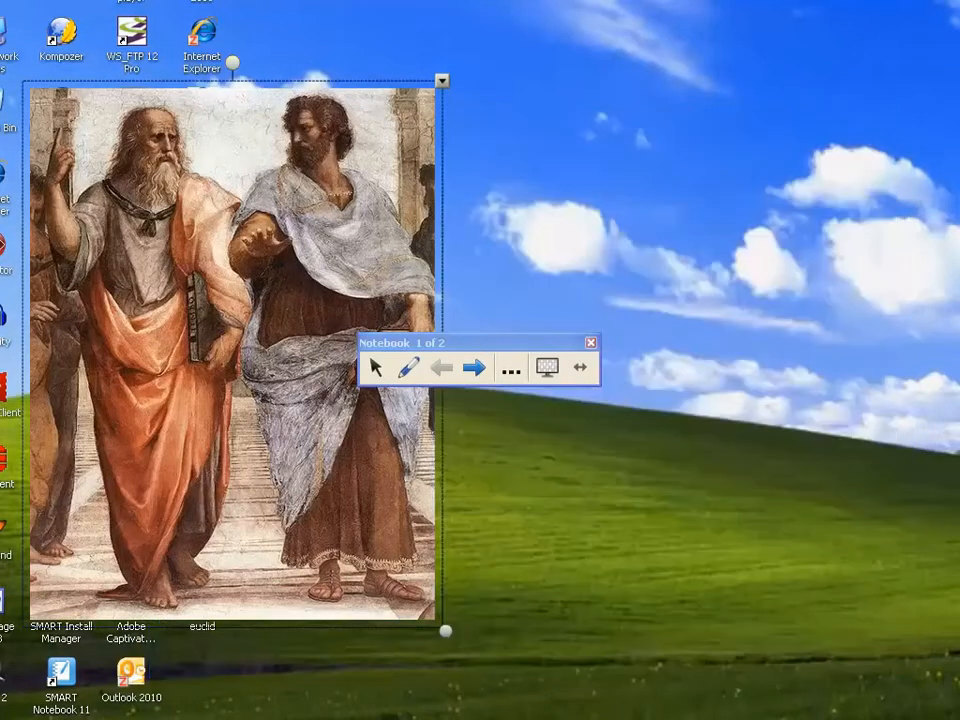
left_click(549, 368)
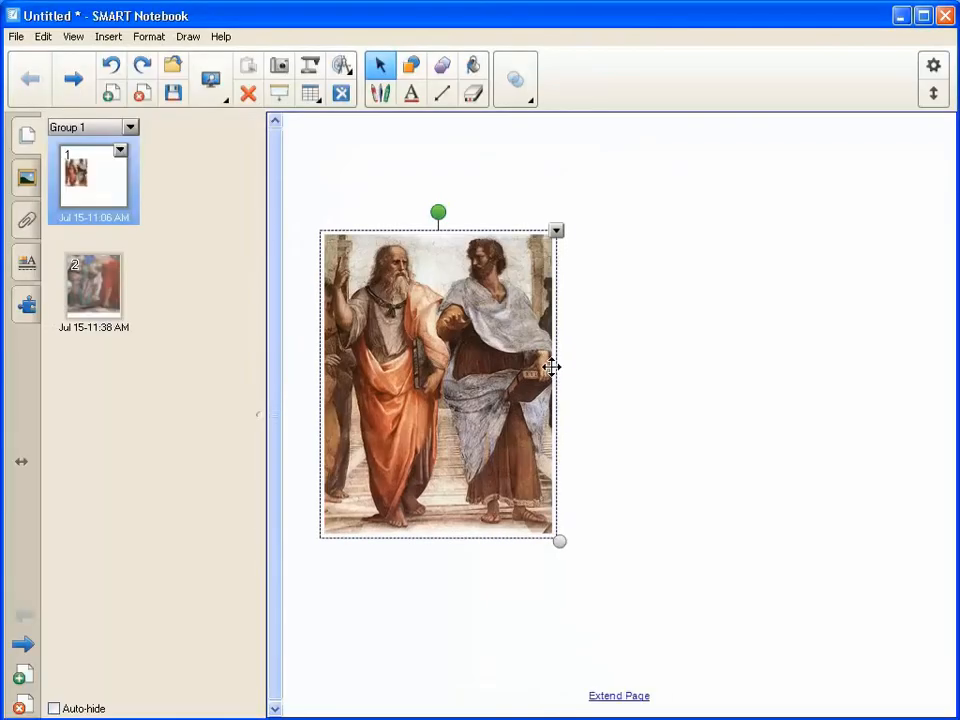
Show pages 1 and 2 in Dual Page Display with page 2 selected, and view the spread in Full Screen mode.
left_click(226, 100)
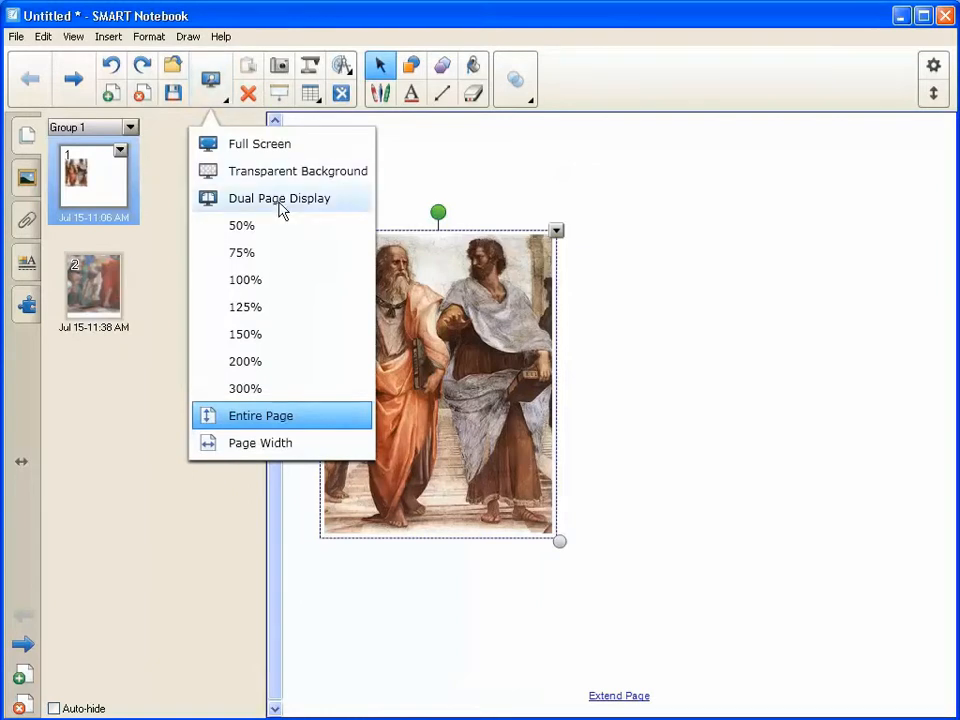
left_click(265, 32)
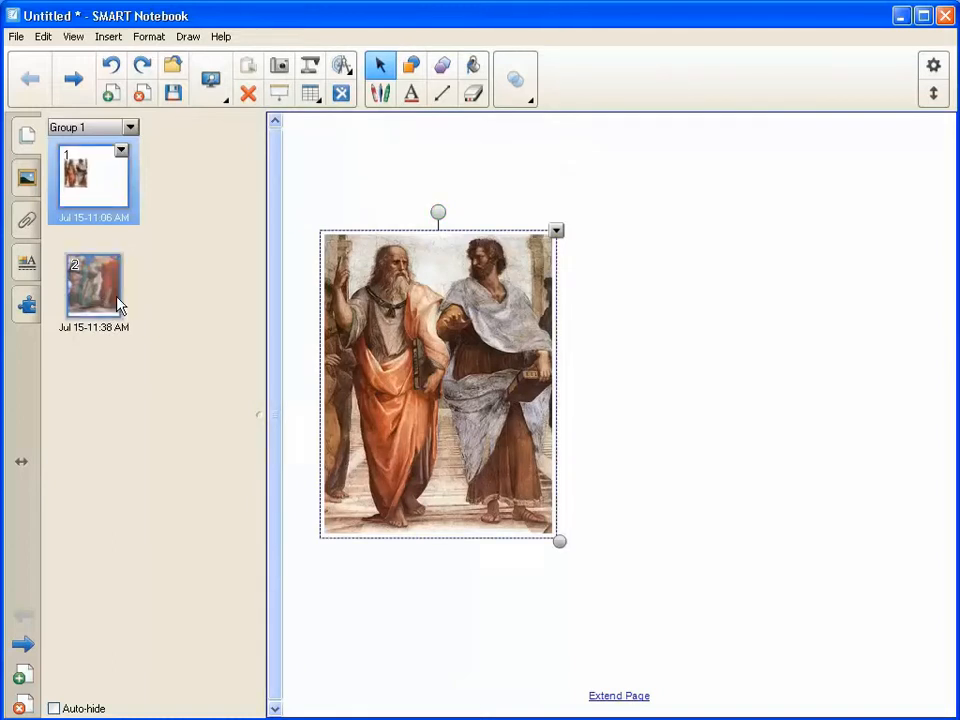
left_click(227, 104)
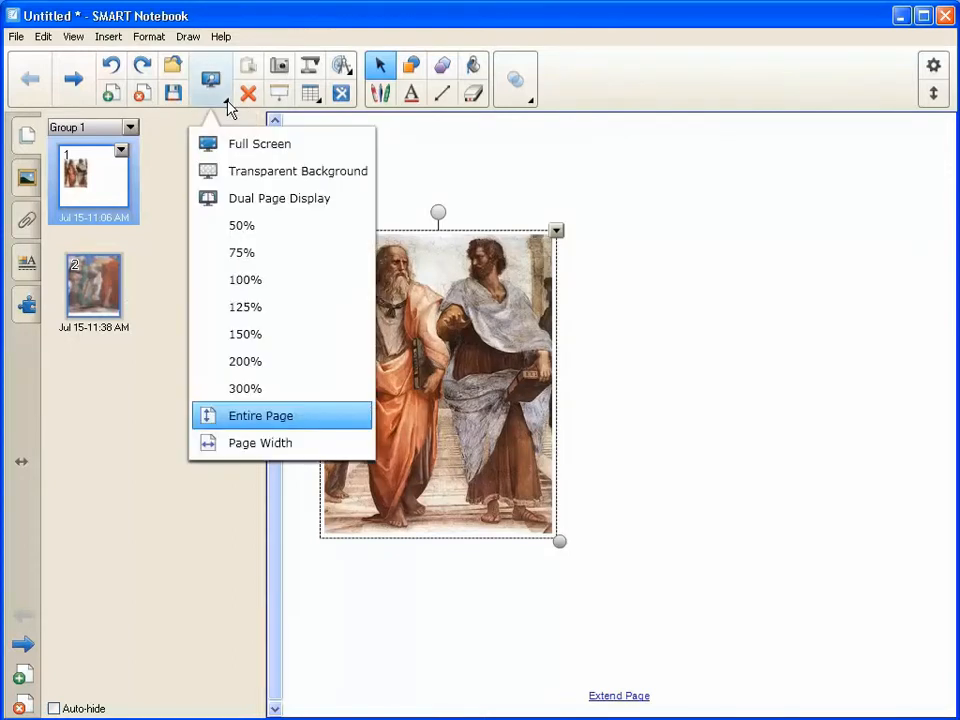
left_click(275, 200)
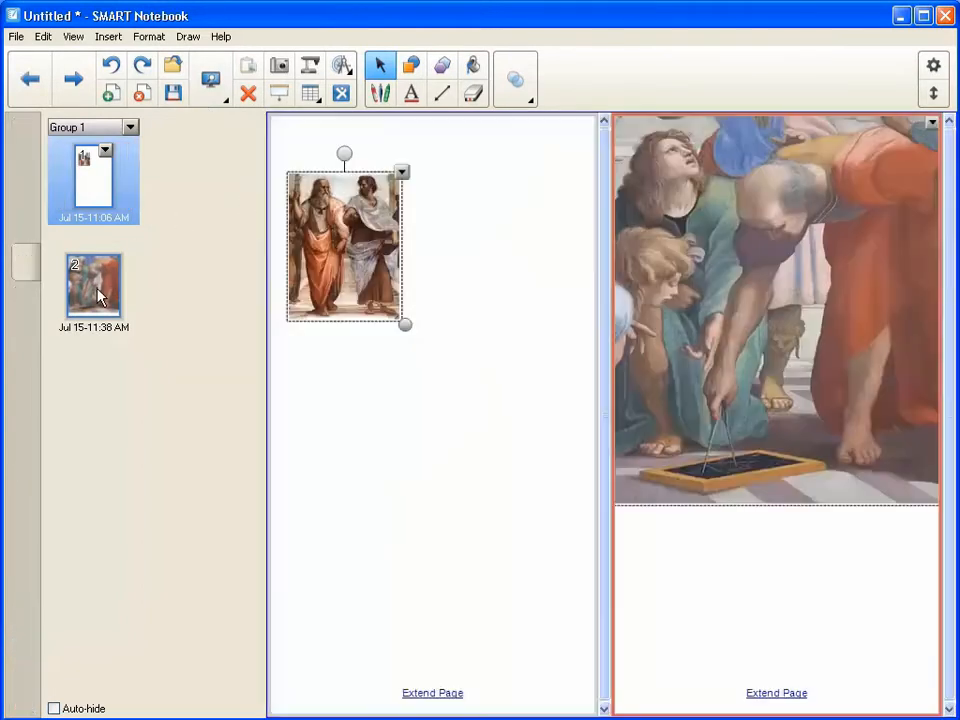
left_click(97, 292)
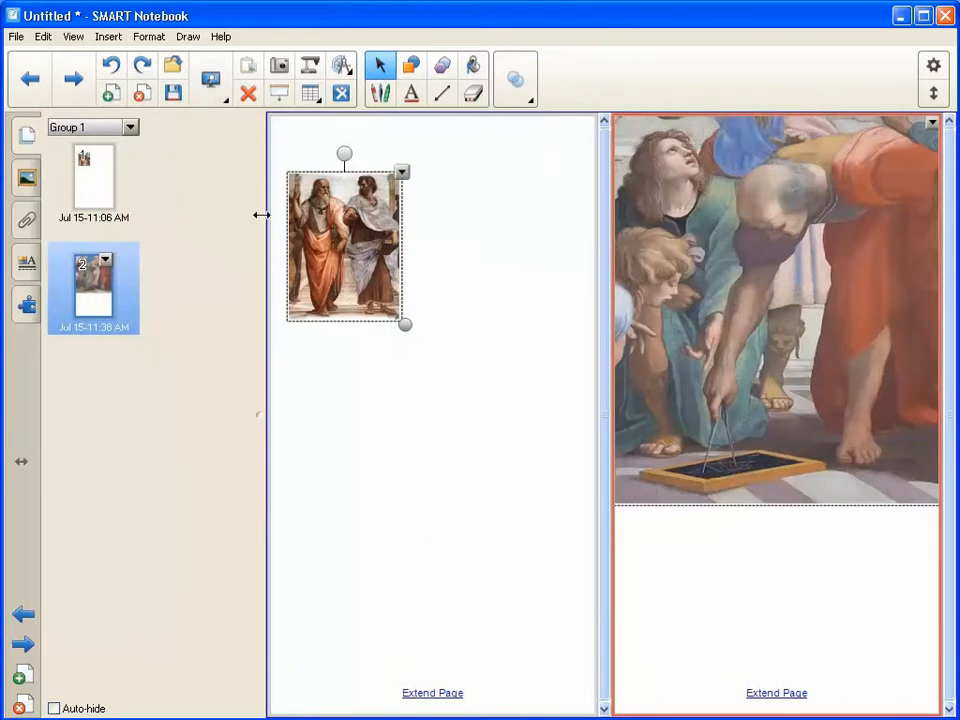
left_click(226, 103)
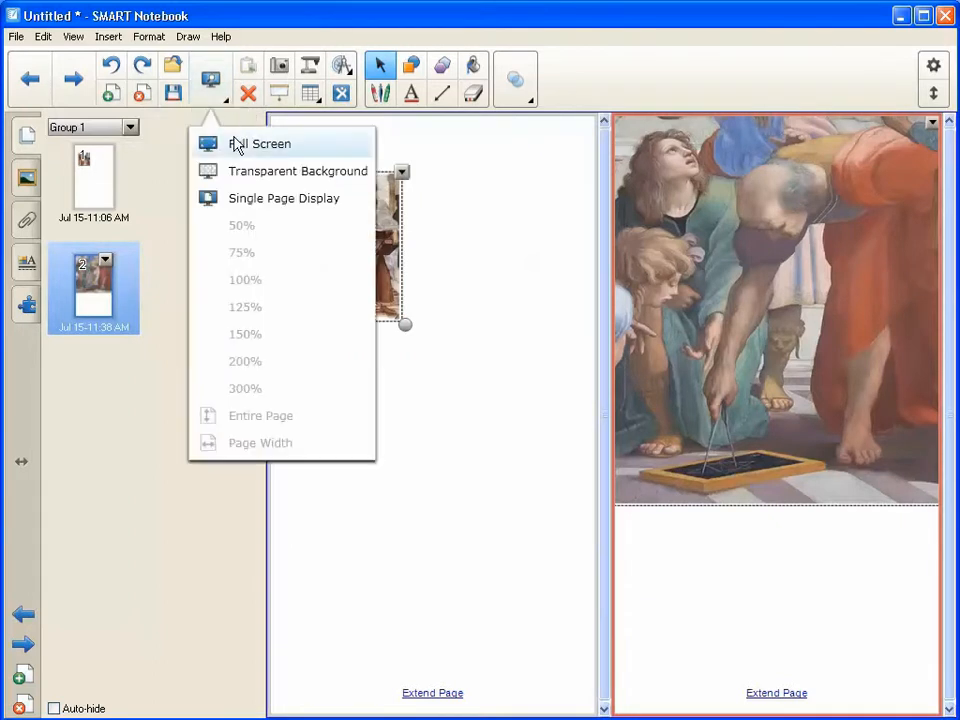
left_click(241, 148)
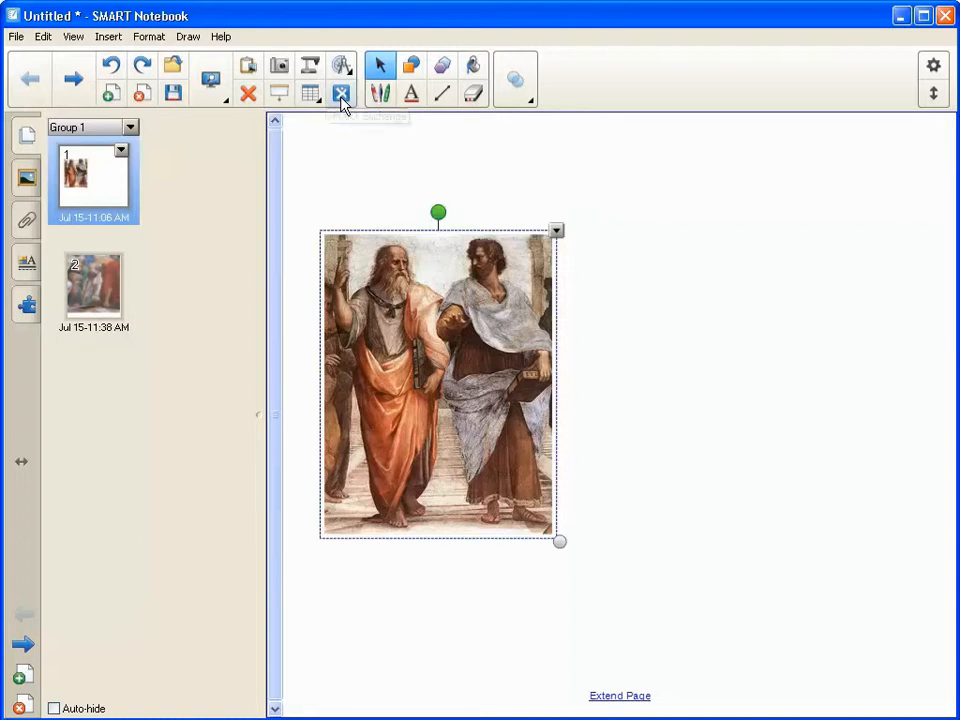
Capture a rectangular area around the painting on page 1 to a new page.
left_click(280, 70)
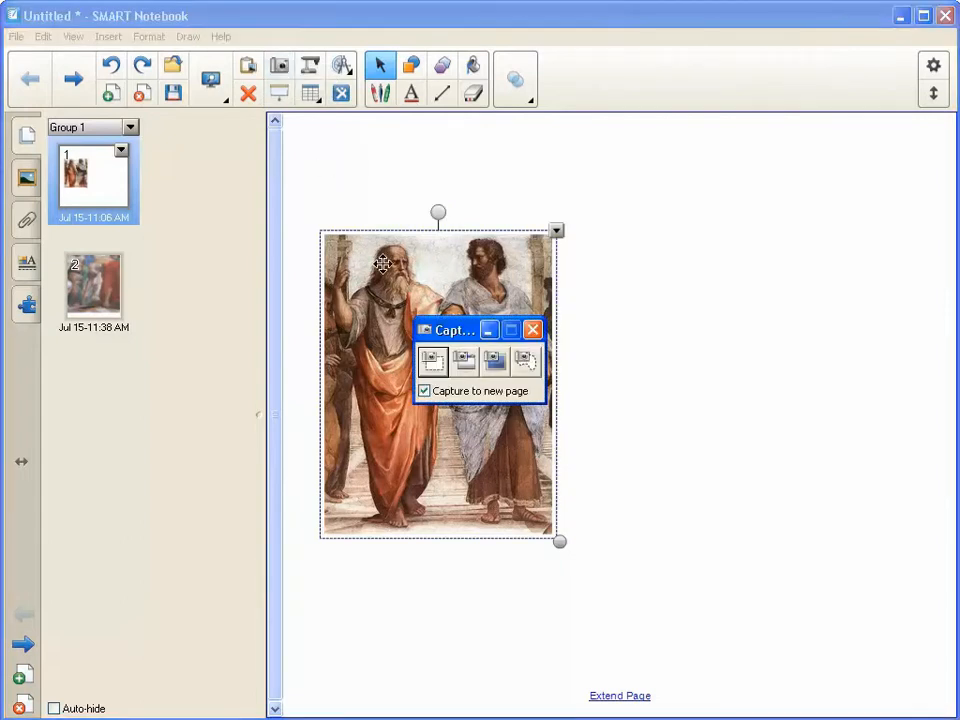
left_click(435, 362)
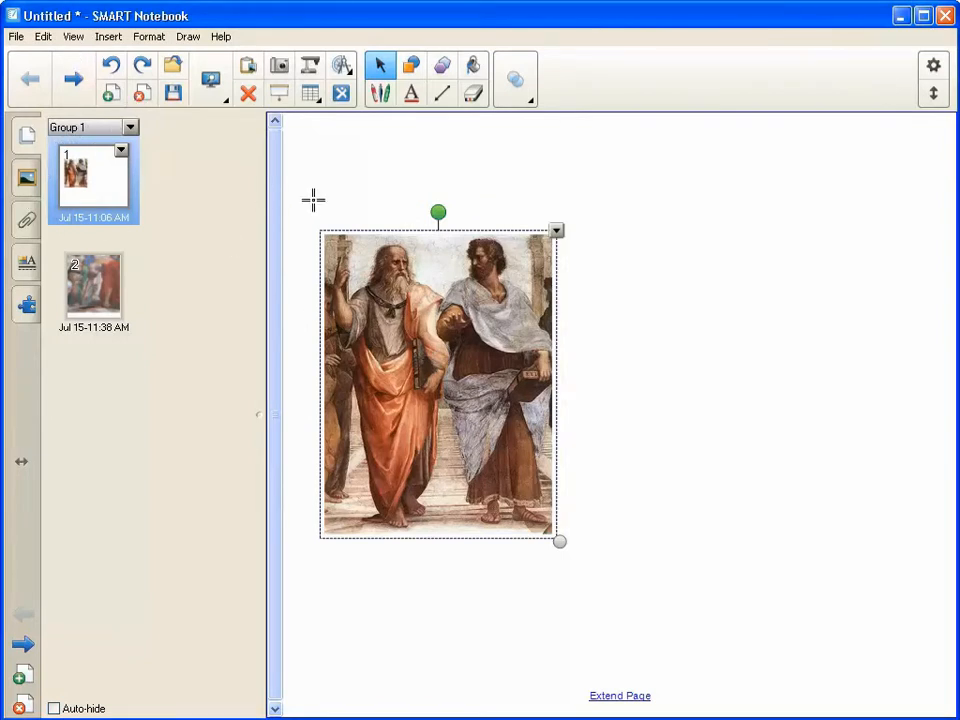
left_click_drag(305, 205, 593, 563)
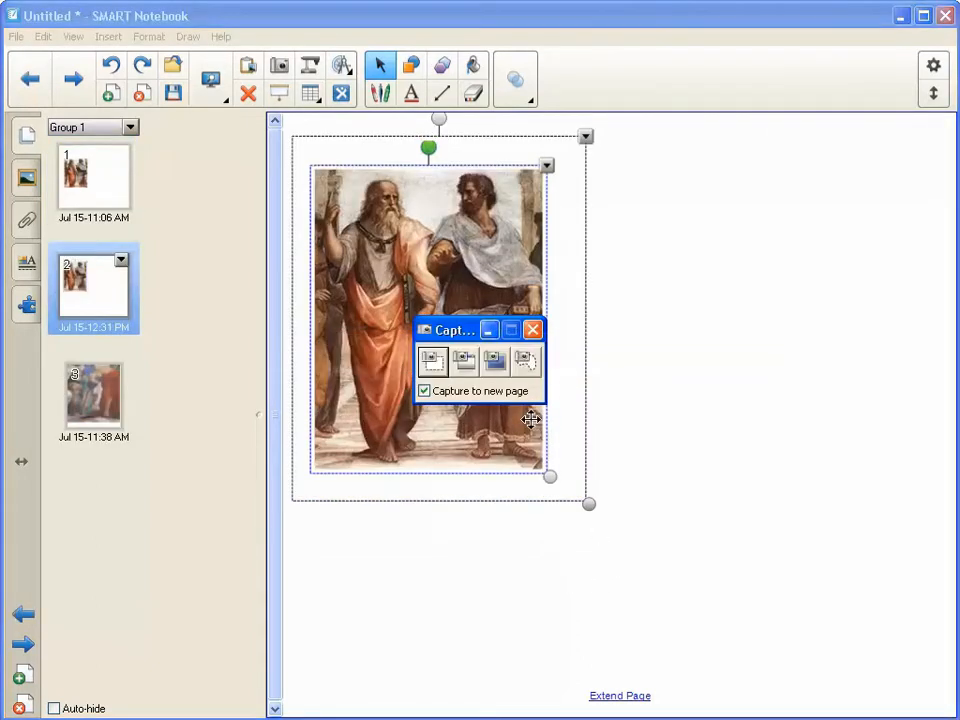
Capture the toolbar window area to a new page, and capture all displays in full screen to another new page.
left_click(466, 362)
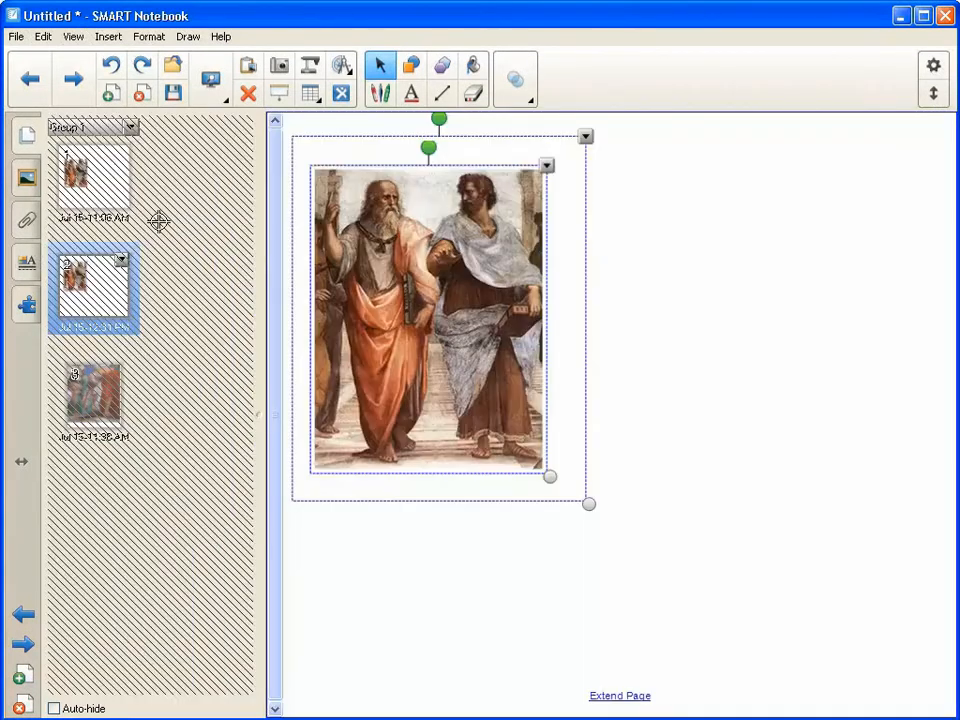
left_click(75, 88)
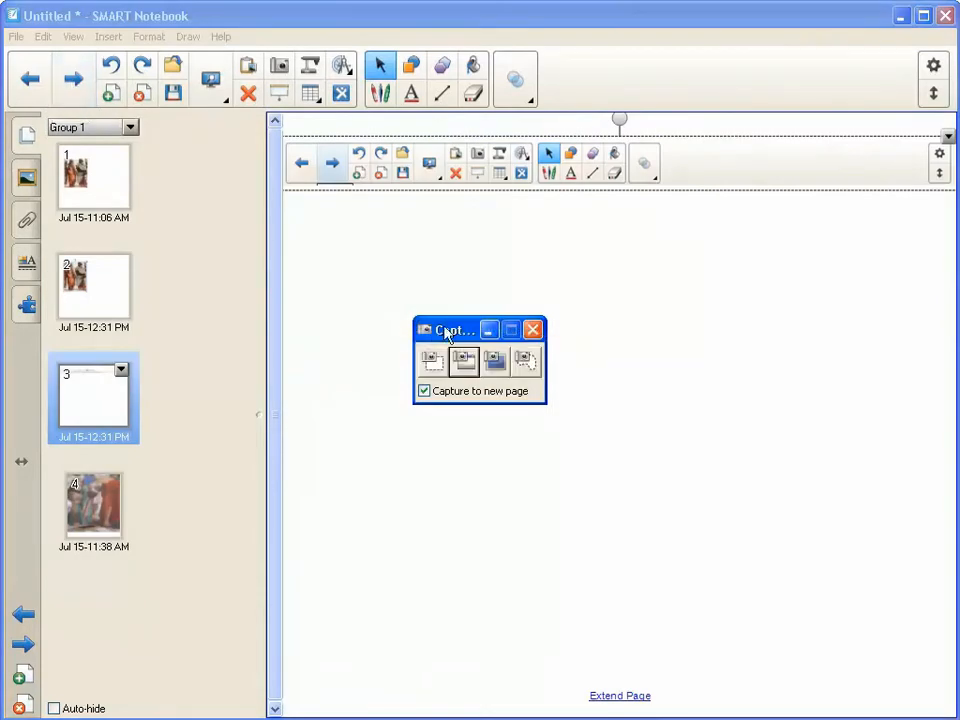
left_click(497, 365)
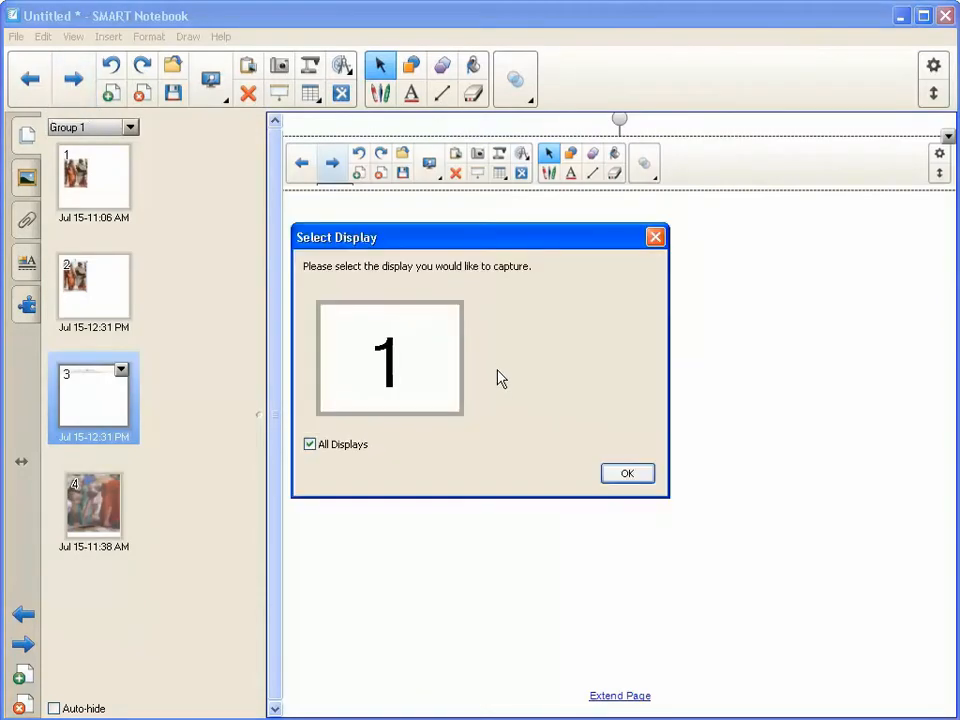
left_click(624, 477)
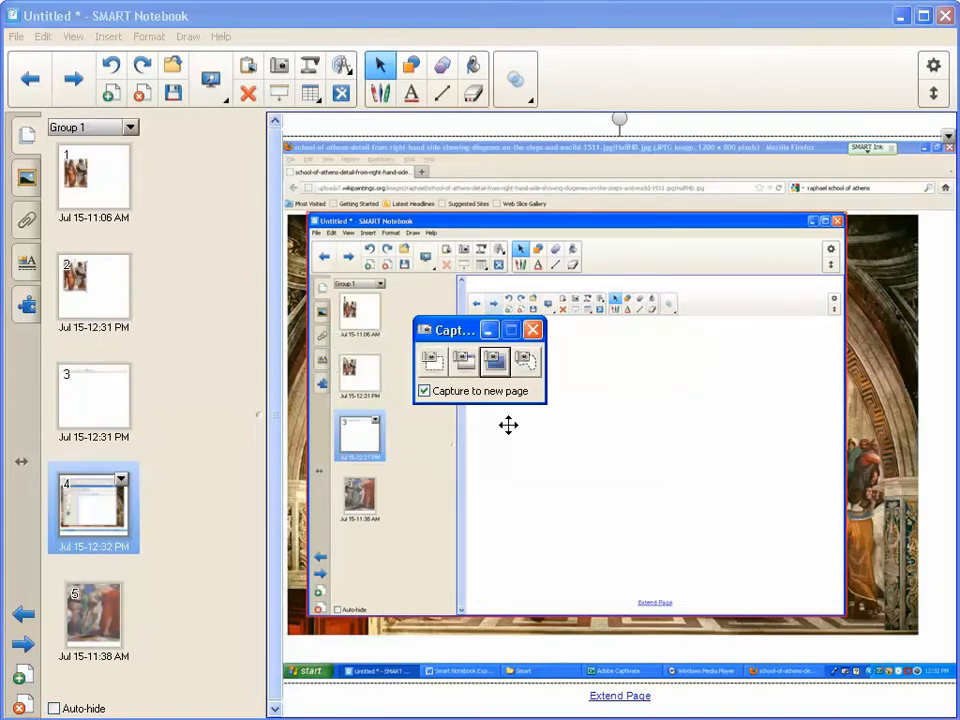
Capture a freehand area around the page thumbnails with the freehand capture option.
left_click(532, 370)
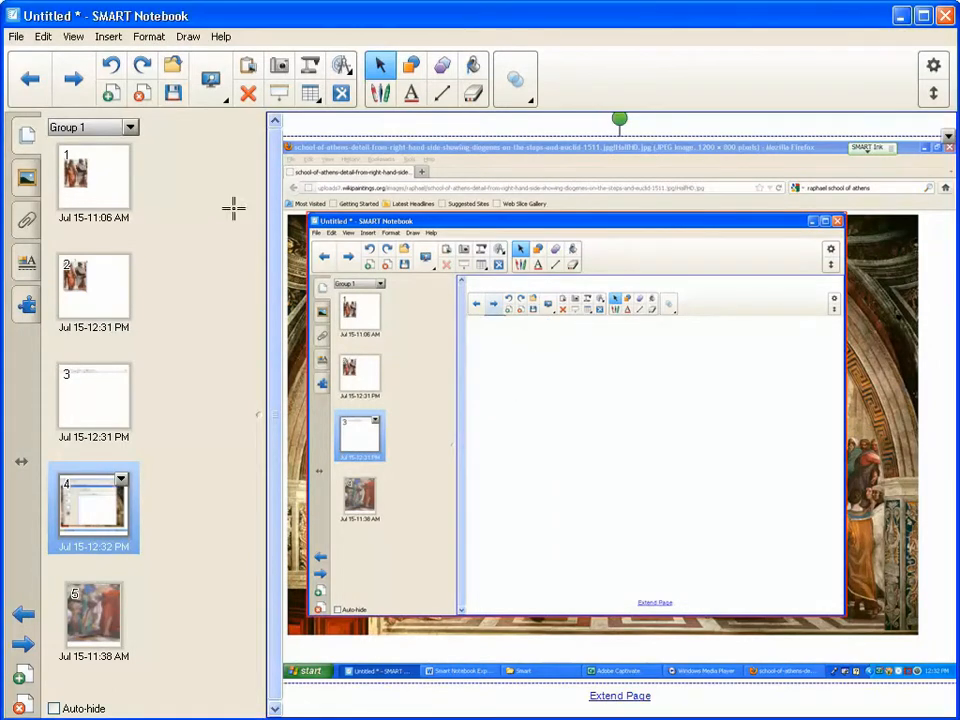
mouse_move(52, 133)
left_mouse_down()
mouse_move(30, 210)
mouse_move(133, 379)
mouse_move(234, 358)
mouse_move(369, 304)
mouse_move(320, 60)
mouse_move(238, 24)
mouse_move(38, 95)
mouse_move(60, 140)
left_mouse_up()
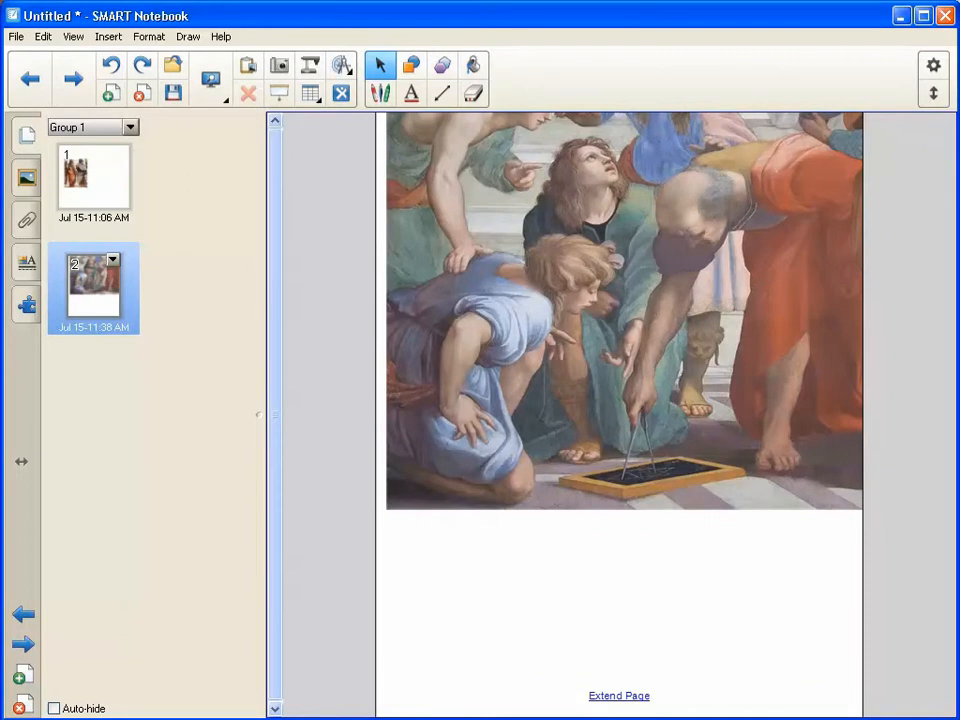
Insert a compass on page 2, widen its legs and swing its pen leg to draw an arc.
left_click(342, 70)
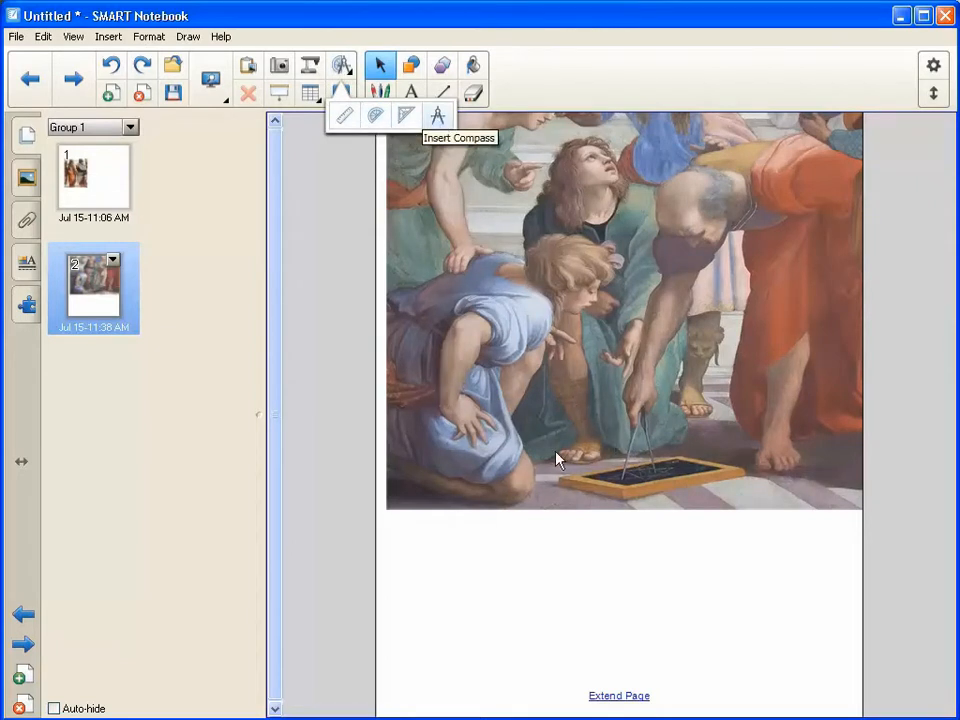
left_click(437, 115)
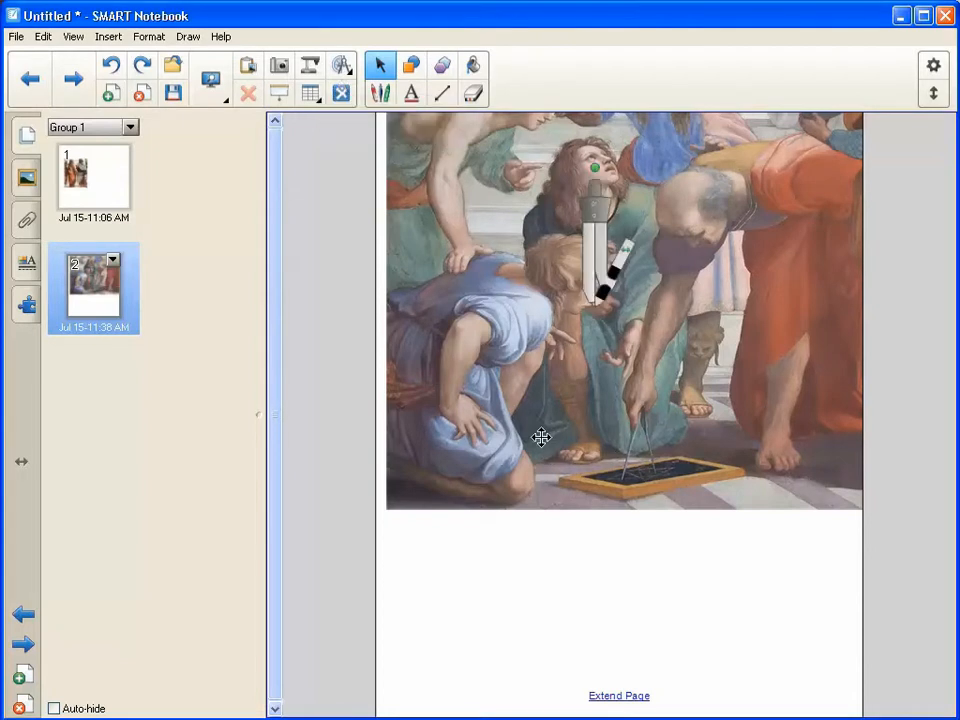
left_click(598, 236)
left_click_drag(607, 237, 667, 243)
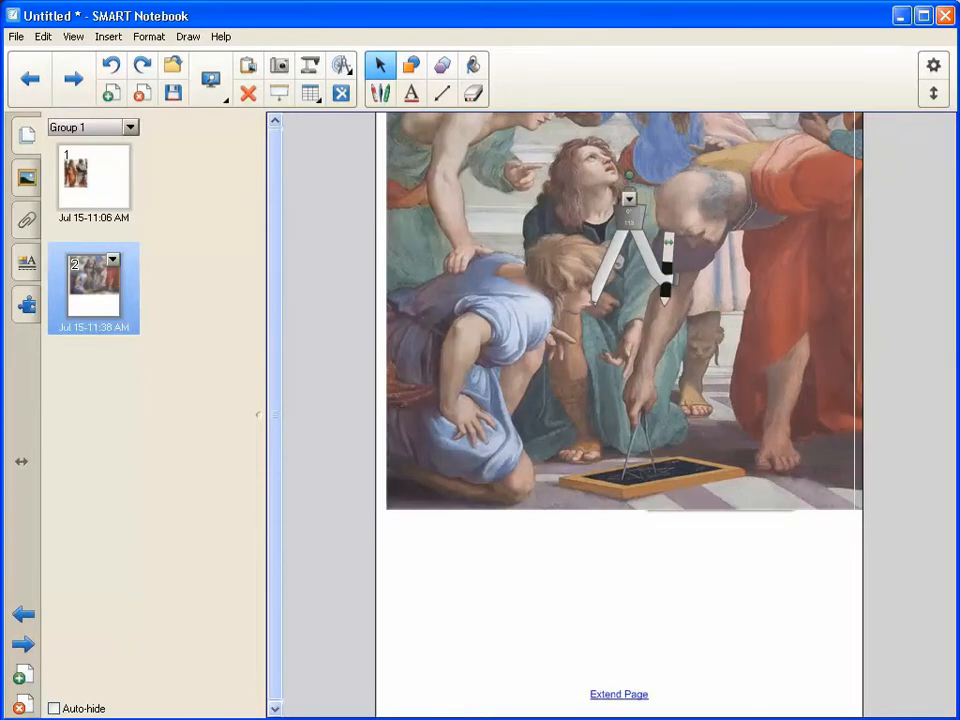
mouse_move(665, 292)
left_mouse_down()
mouse_move(664, 318)
mouse_move(578, 380)
mouse_move(537, 317)
mouse_move(589, 279)
mouse_move(609, 279)
left_mouse_up()
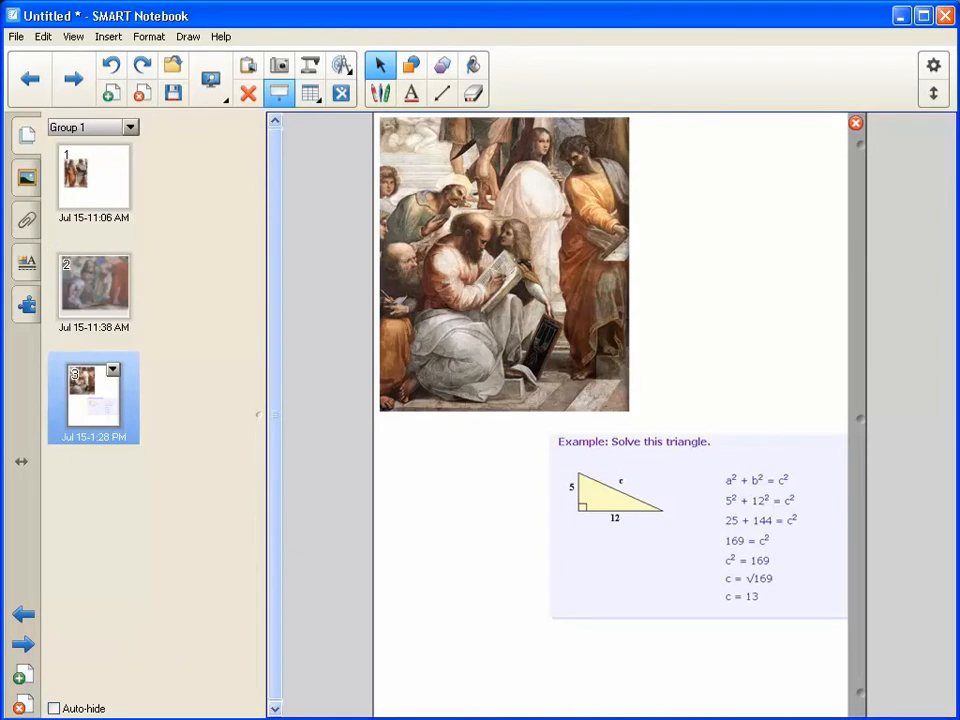
Cover page 3 with the Screen Shade, reveal it from the left edge, cover it again and reveal it from the bottom up.
left_click(279, 95)
left_click(279, 95)
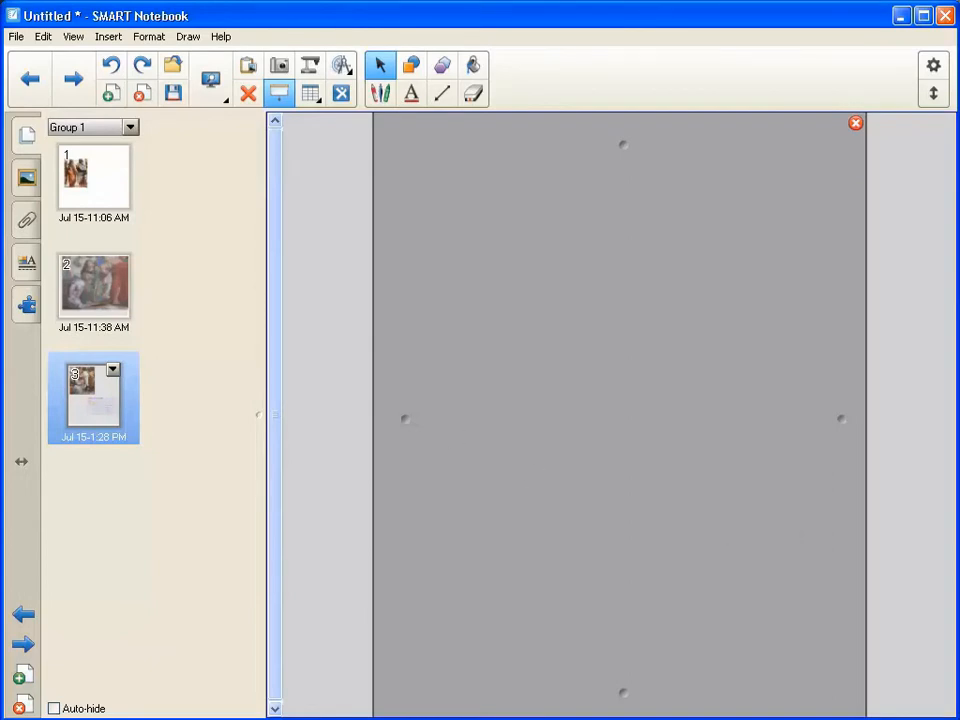
left_click_drag(405, 419, 757, 419)
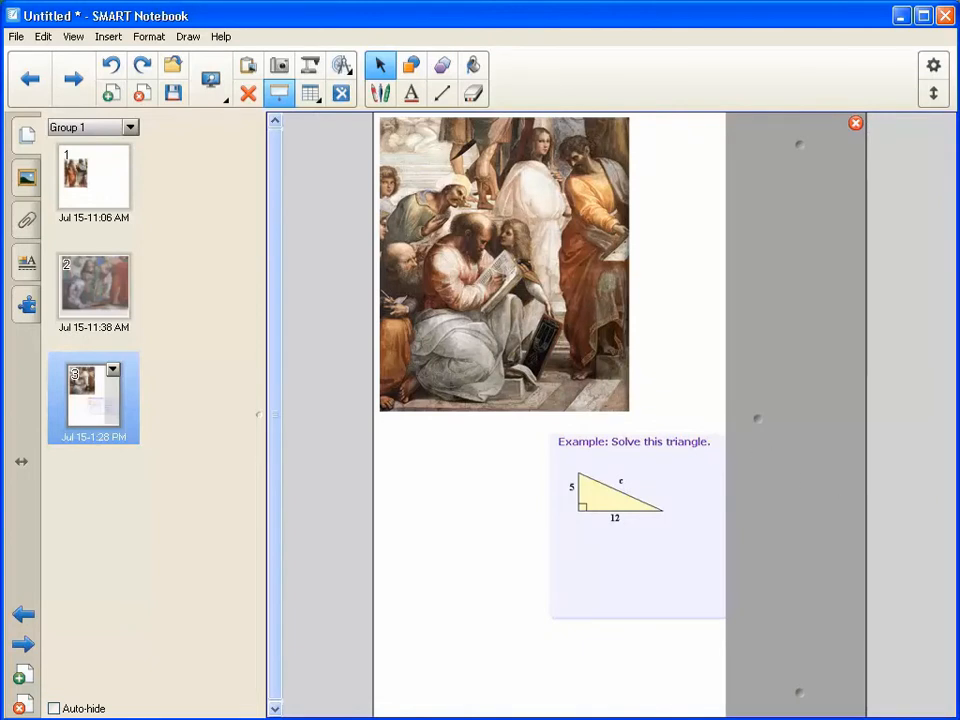
left_click_drag(757, 419, 404, 419)
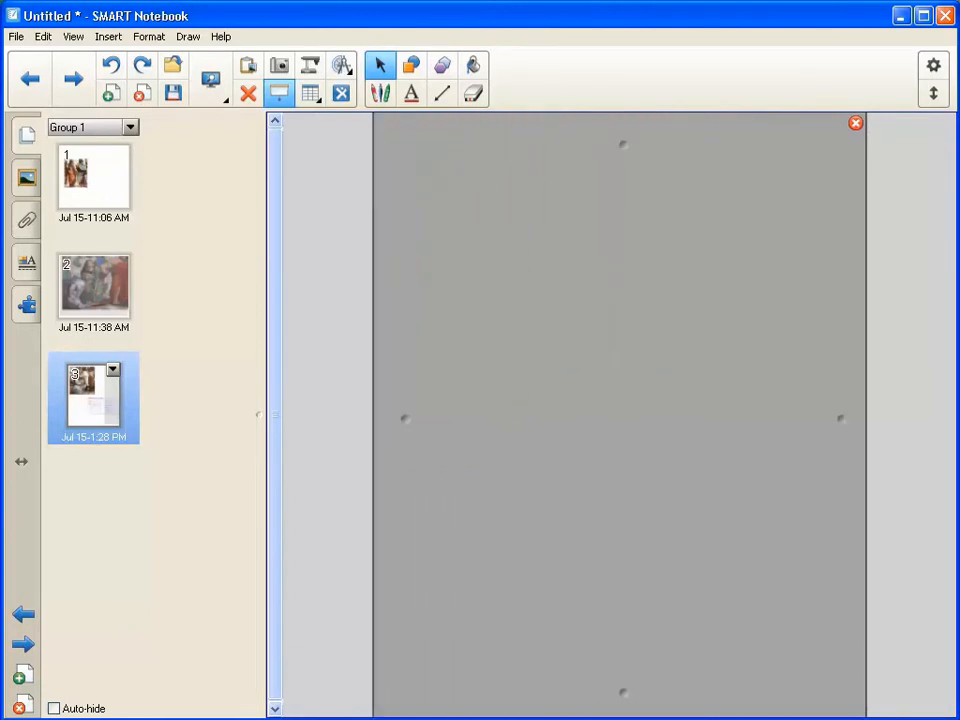
mouse_move(622, 692)
left_mouse_down()
mouse_move(621, 171)
mouse_move(639, 99)
left_mouse_up()
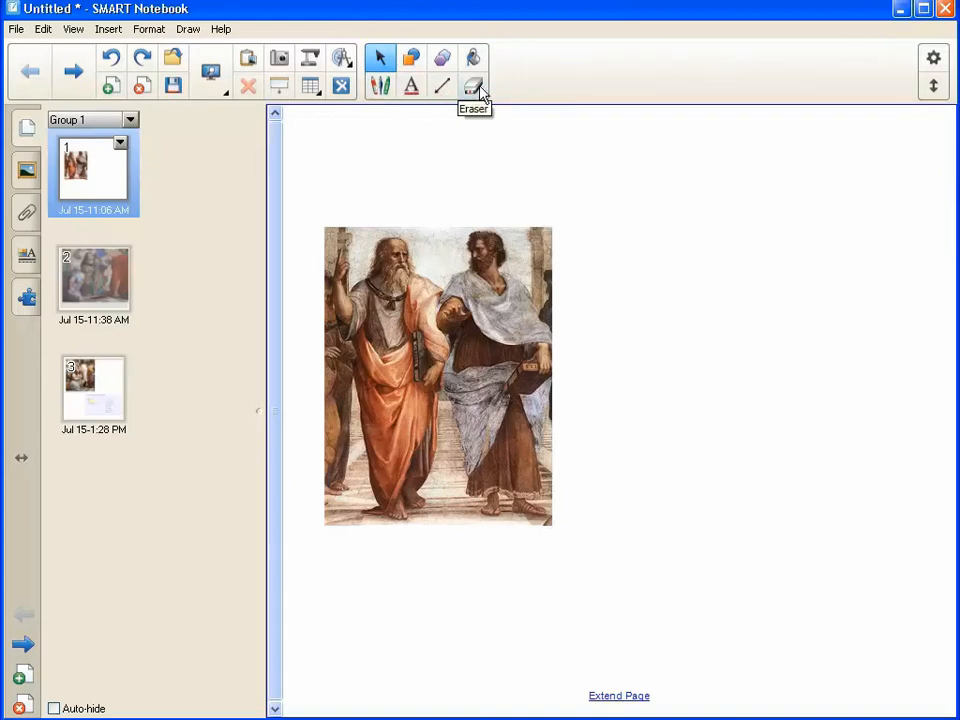
Activate the Pens tool on page 1 and examine its line color, line style, transparency and pen type options.
left_click(381, 86)
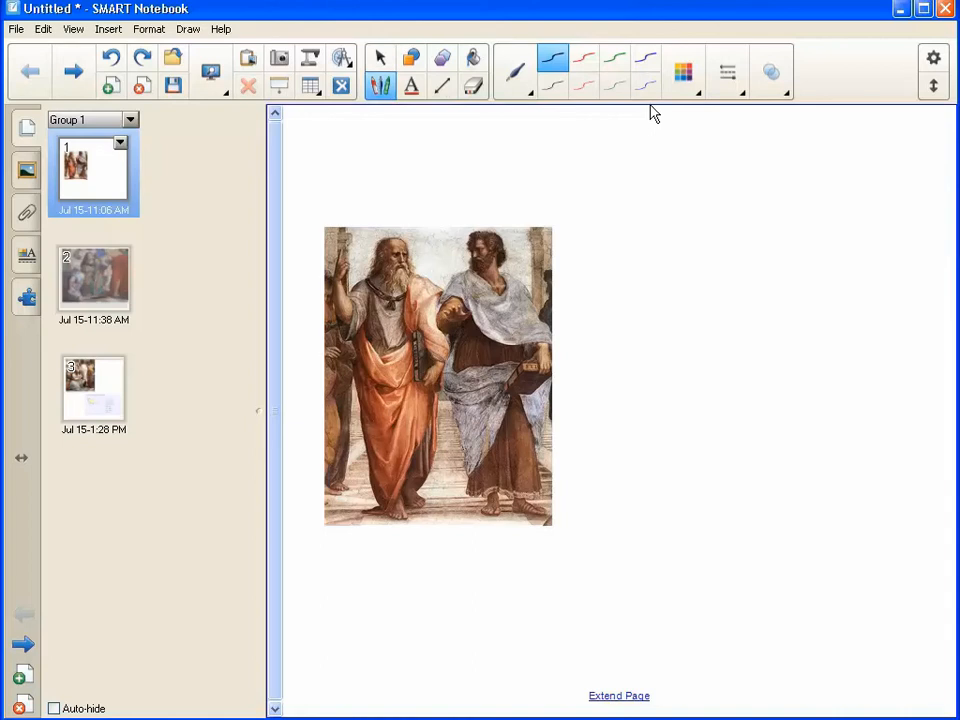
left_click(700, 96)
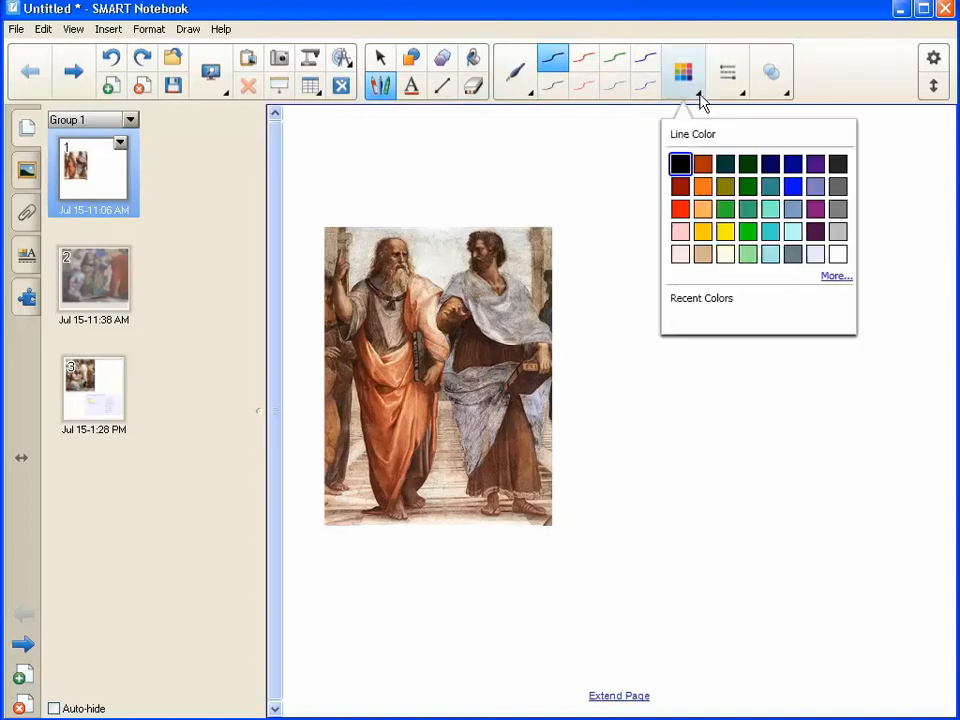
left_click(746, 96)
left_click(744, 97)
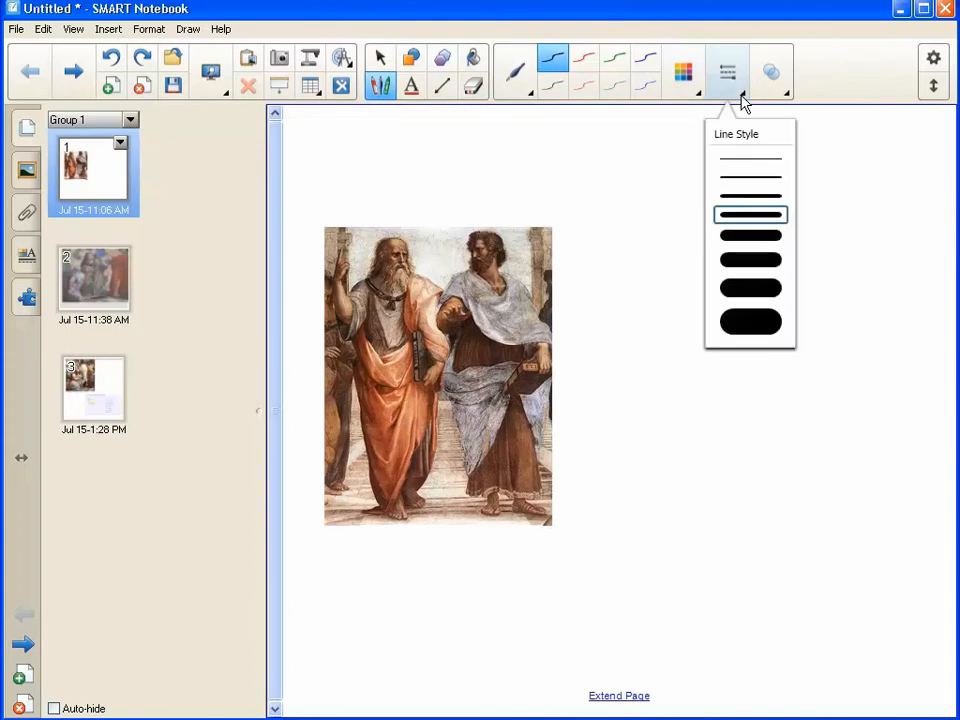
left_click(787, 97)
left_click(787, 97)
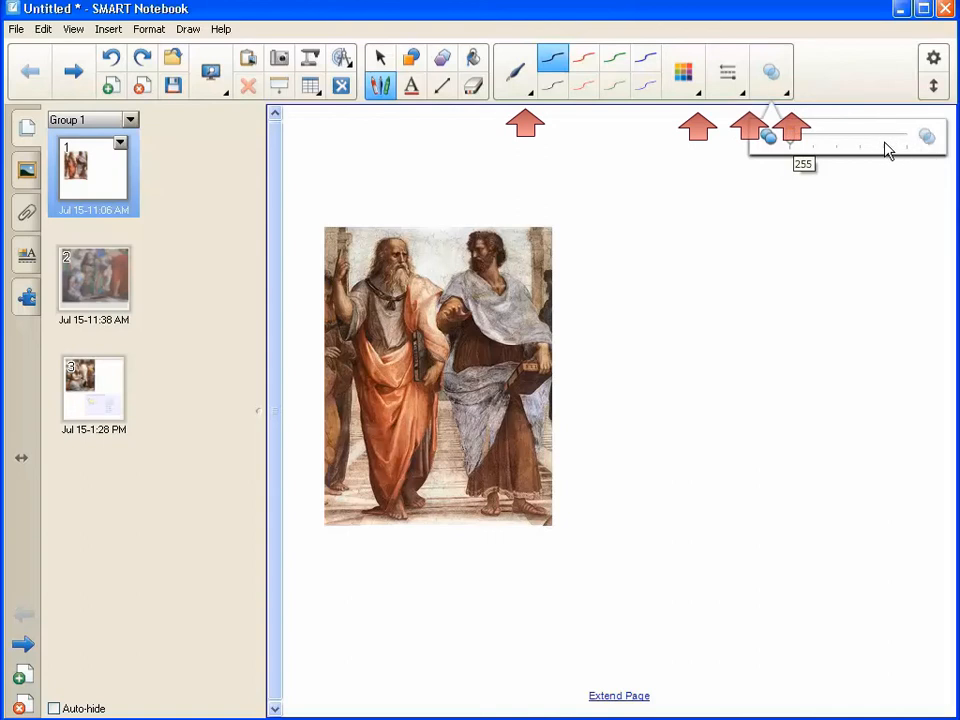
left_click(537, 124)
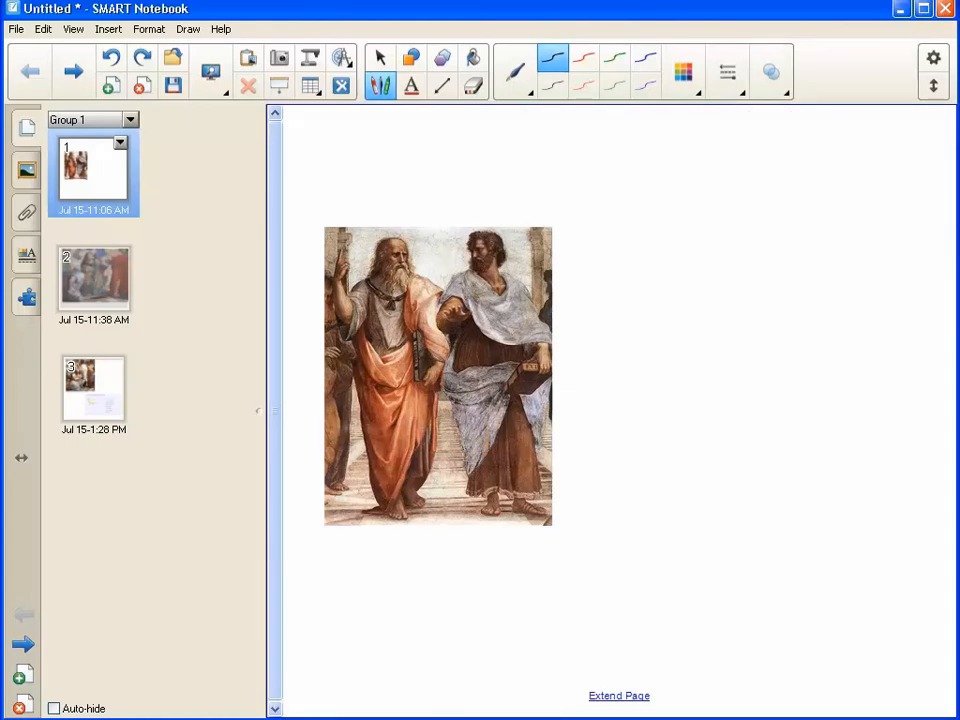
left_click(528, 96)
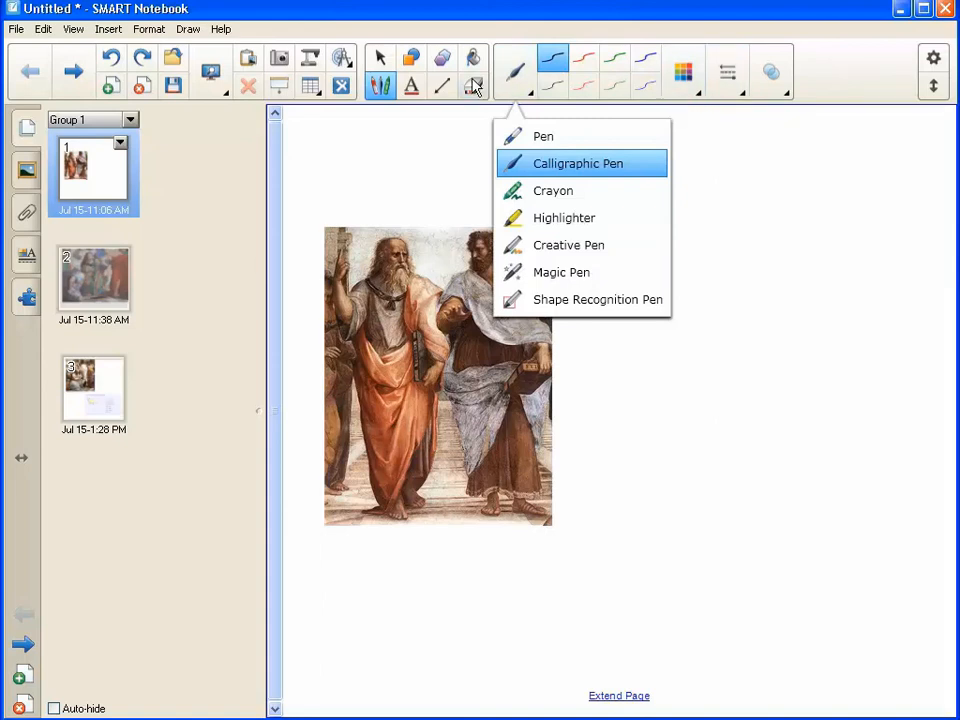
left_click(413, 89)
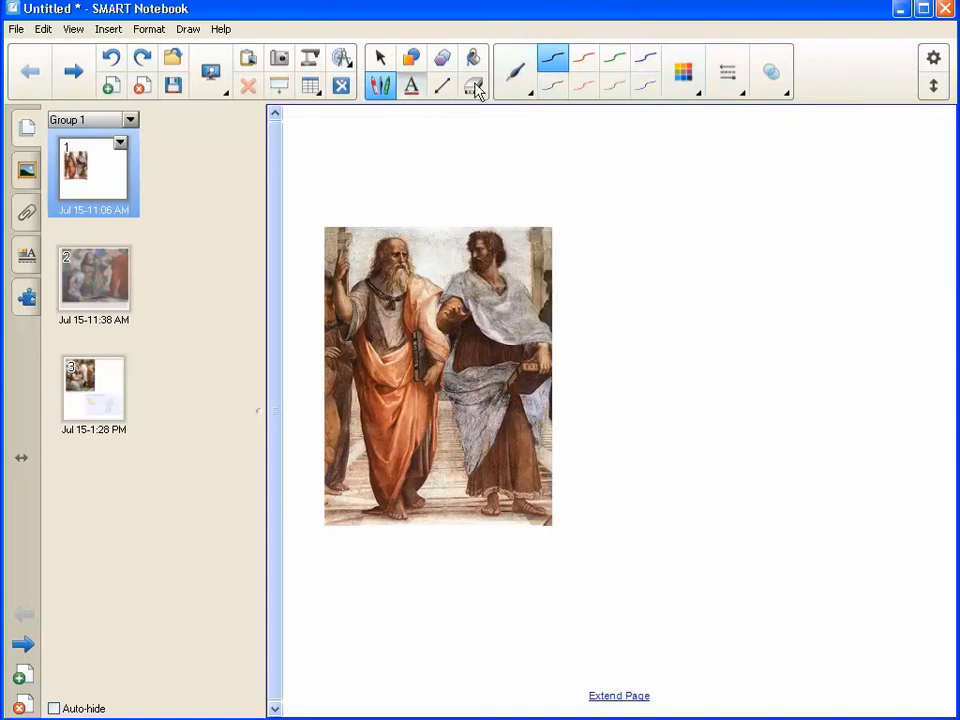
Activate the Eraser and try the medium size before choosing the largest one.
left_click(473, 88)
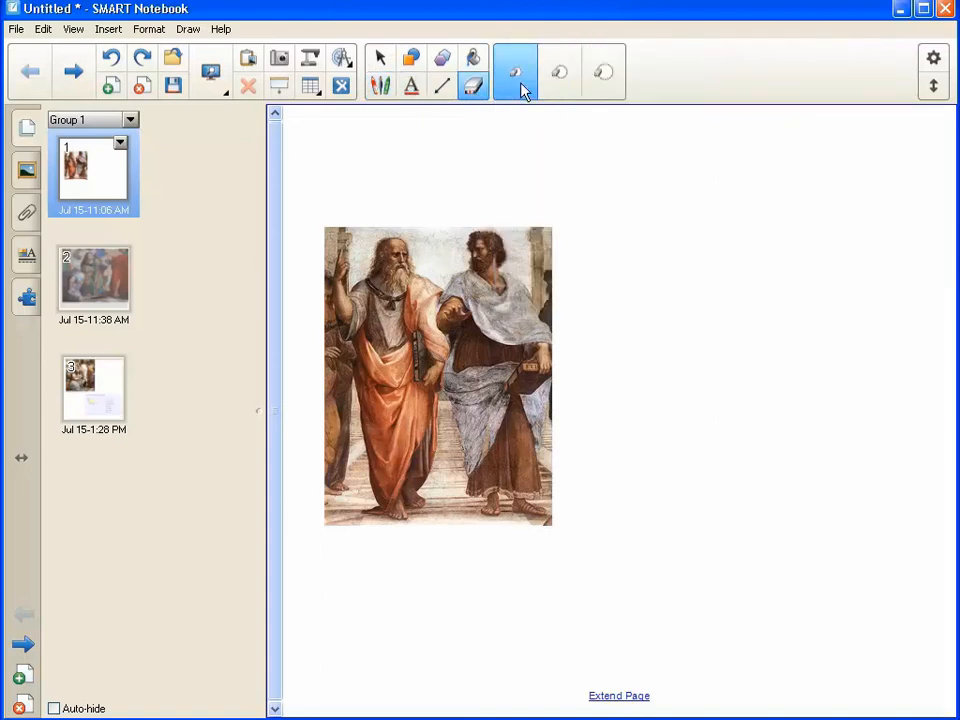
left_click(556, 89)
left_click(605, 88)
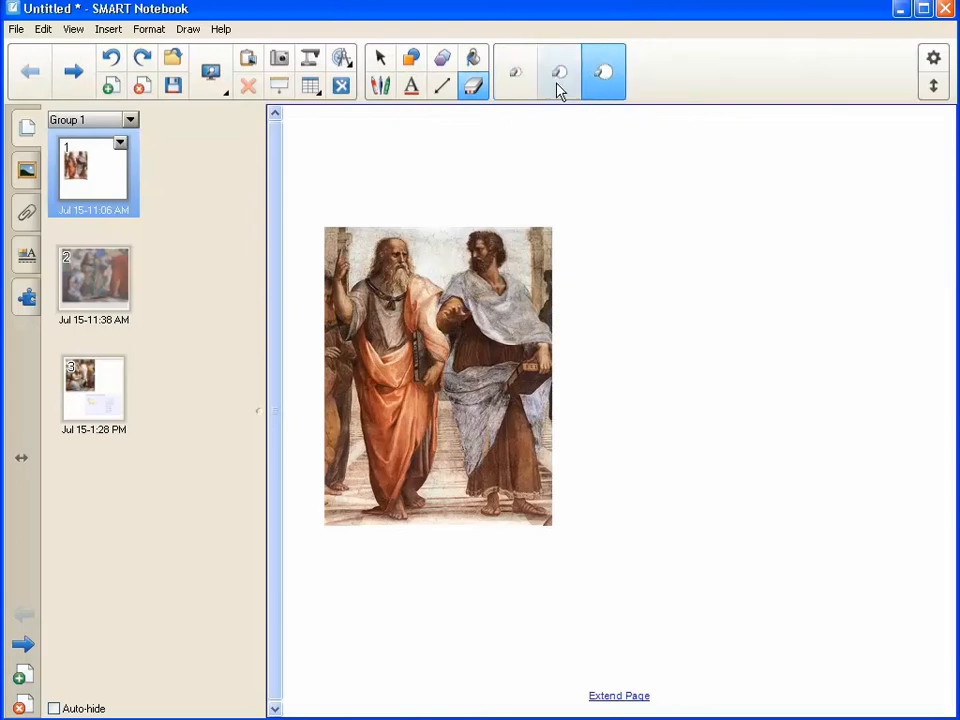
Activate the Lines tool and view its line thickness, dash and endpoint style options.
left_click(441, 89)
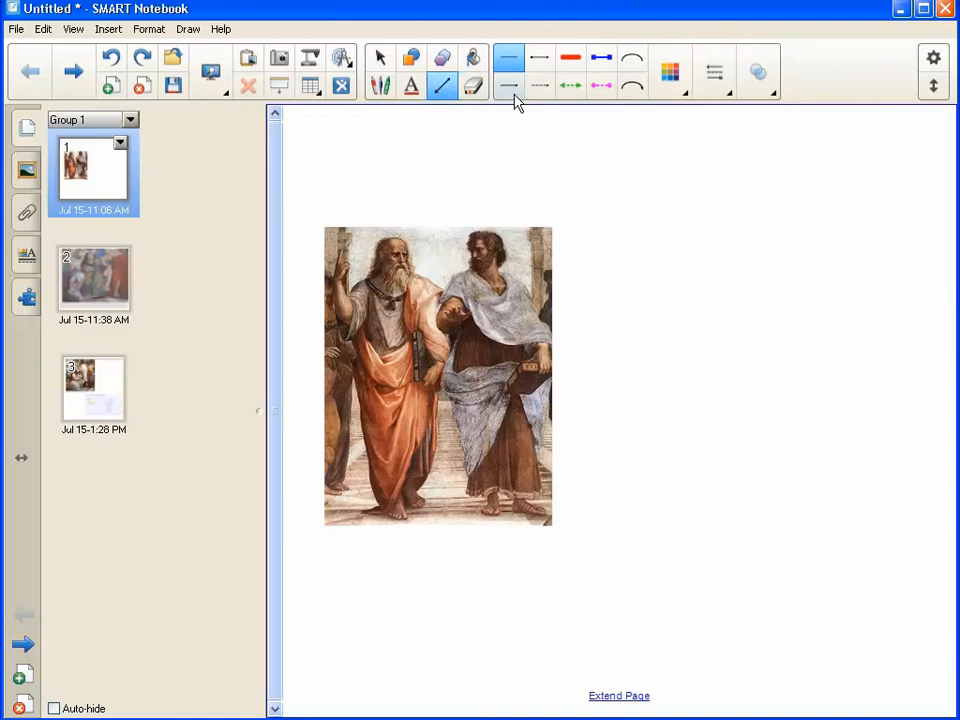
left_click(727, 95)
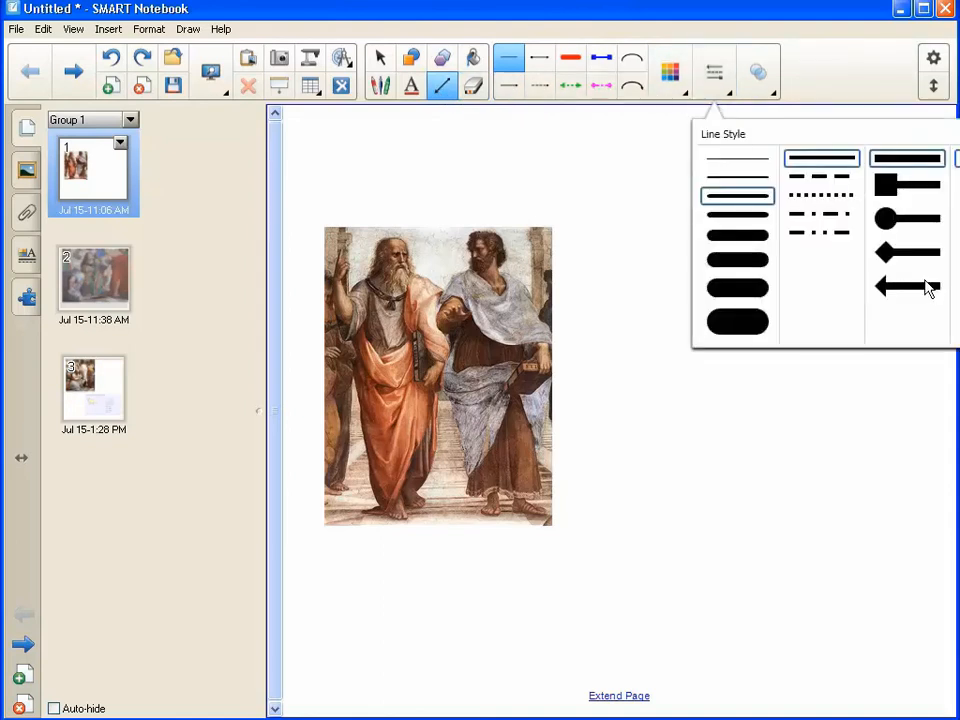